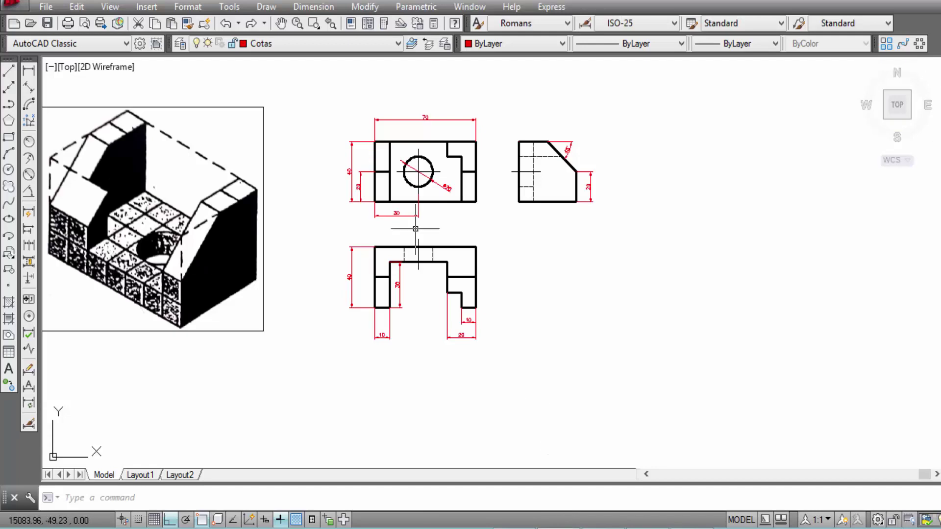
- Check the reference views, then start sketch Esboço1 on the XZ origin plane
middle_click_drag(435, 269, 593, 273)
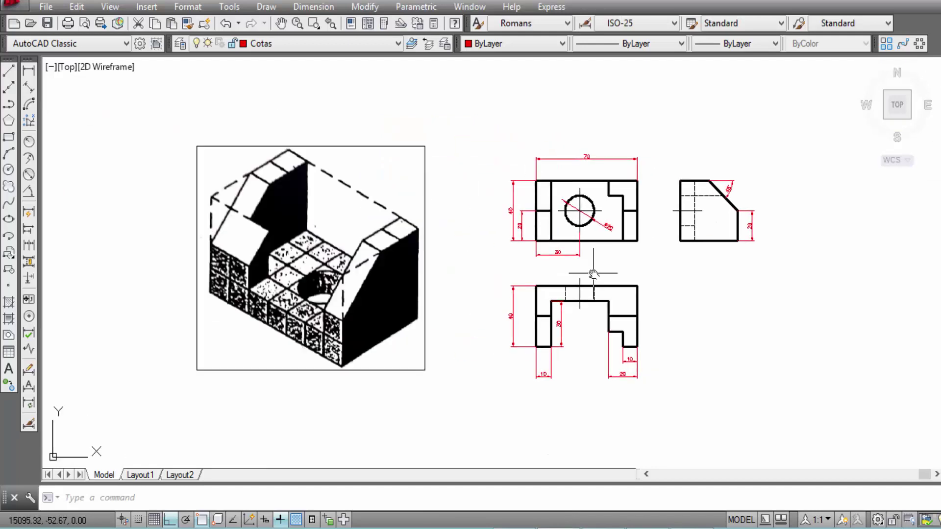
scroll(835, 299, "up", 2)
scroll(780, 304, "down", 3)
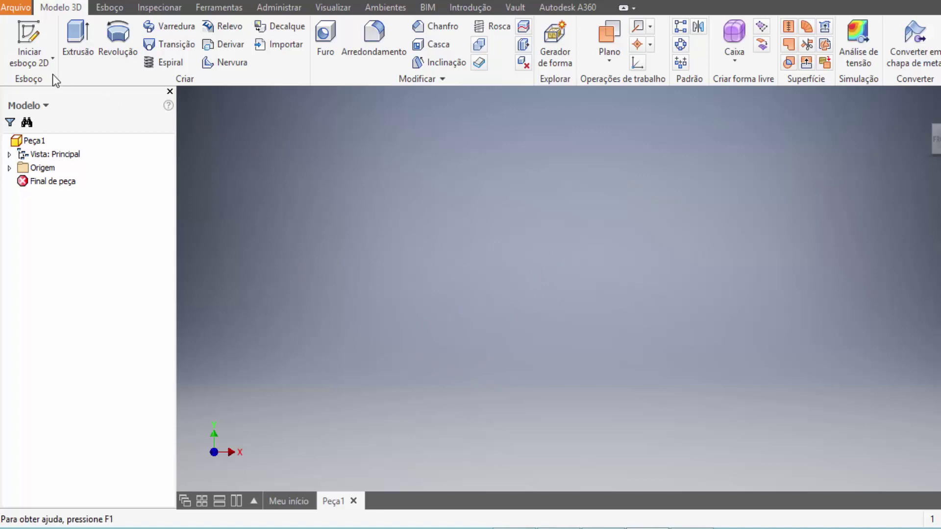
left_click(44, 47)
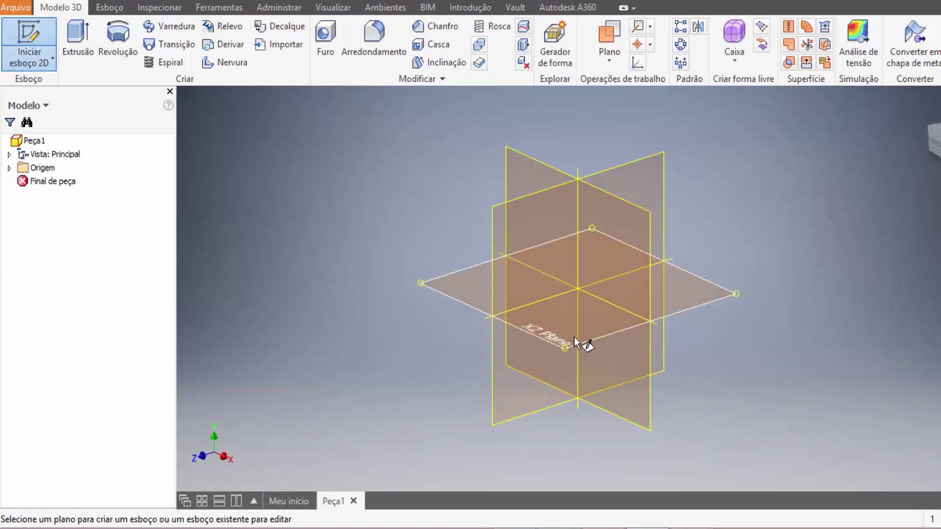
left_click(574, 338)
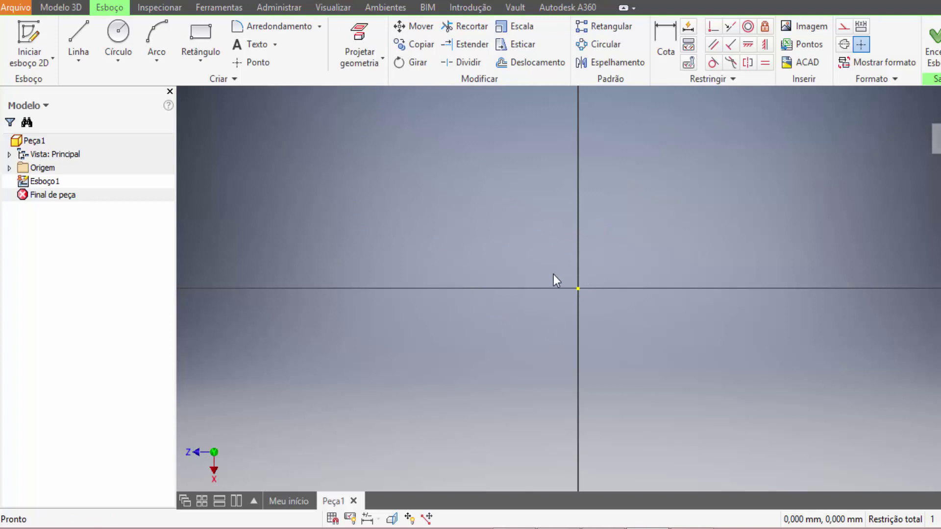
middle_click_drag(504, 245, 406, 179)
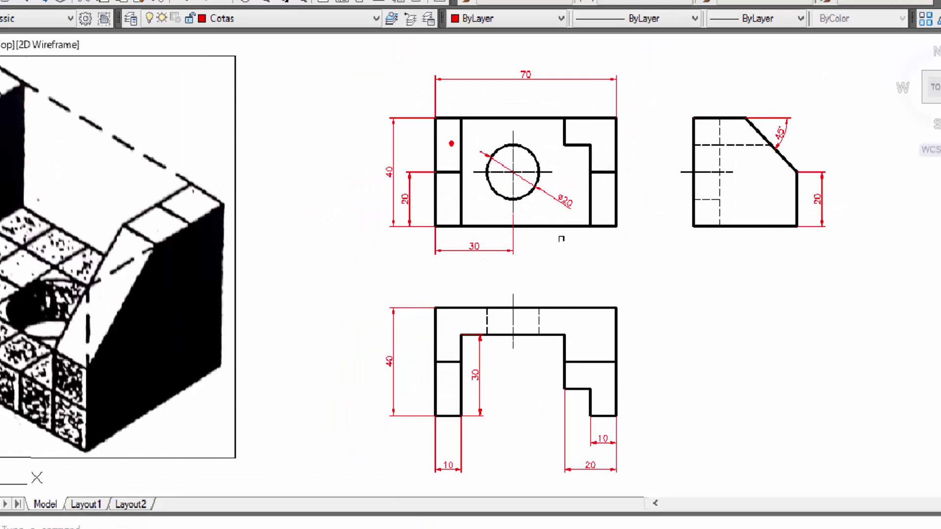
left_click(430, 116)
left_click(617, 227)
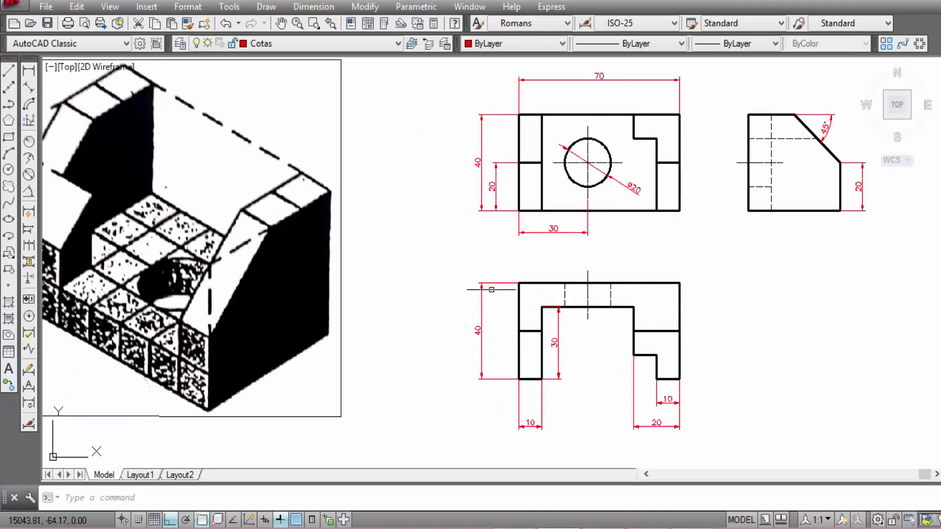
middle_click_drag(402, 255, 540, 264)
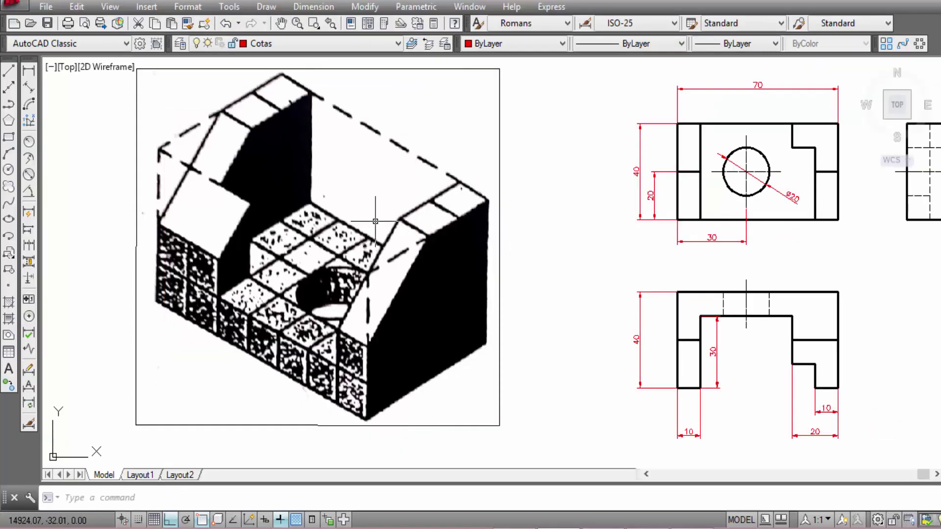
scroll(408, 204, "up", 2)
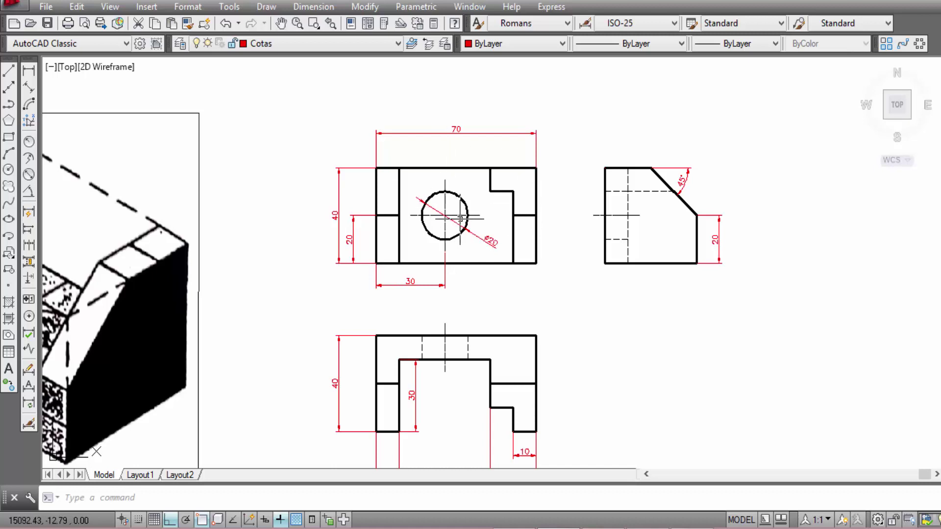
- Begin the outline with a line starting at the sketch origin
left_click(689, 463)
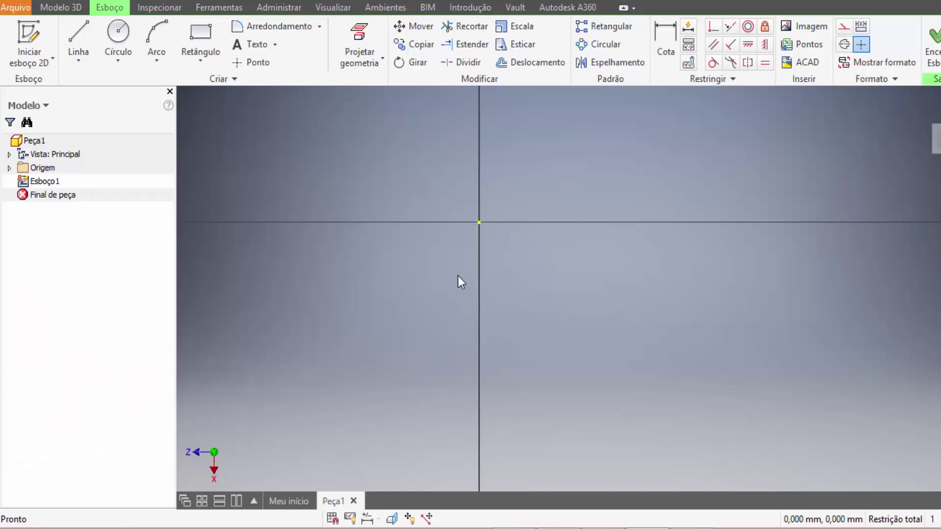
left_click(76, 45)
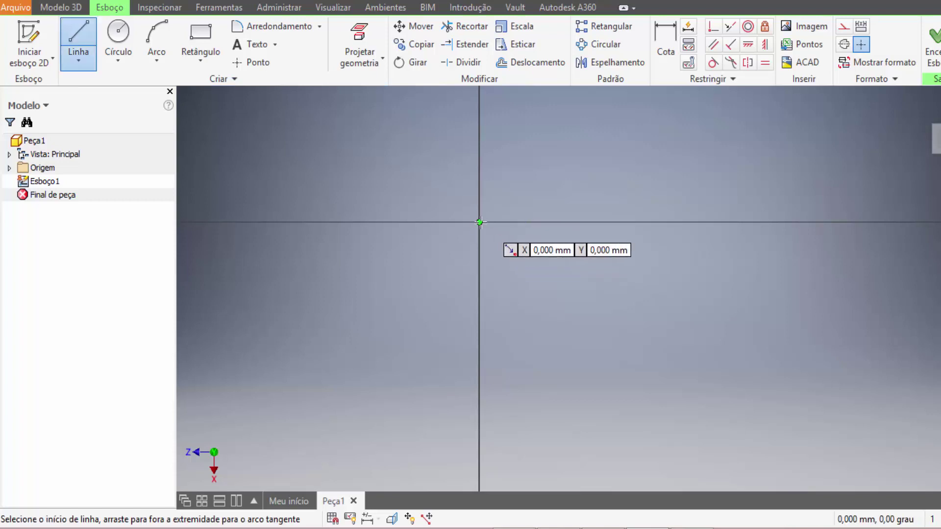
left_click(480, 222)
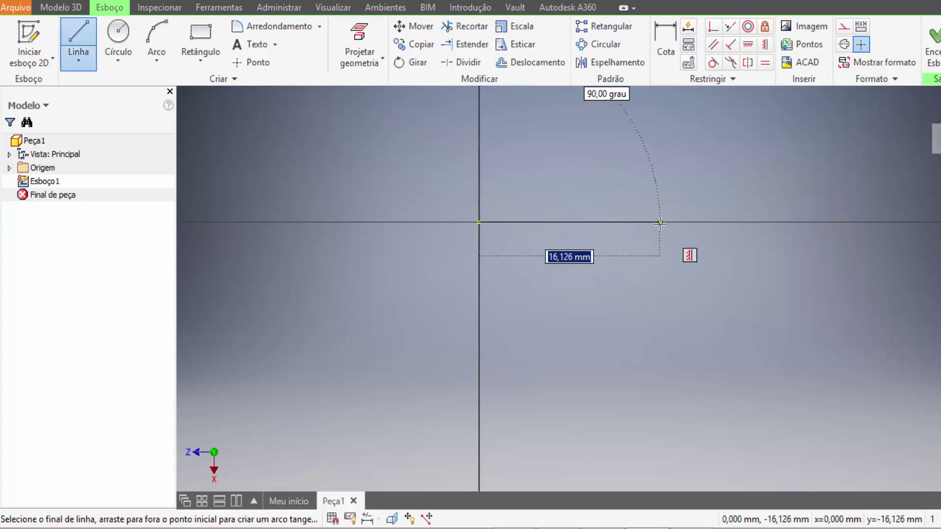
type("5")
key("Return")
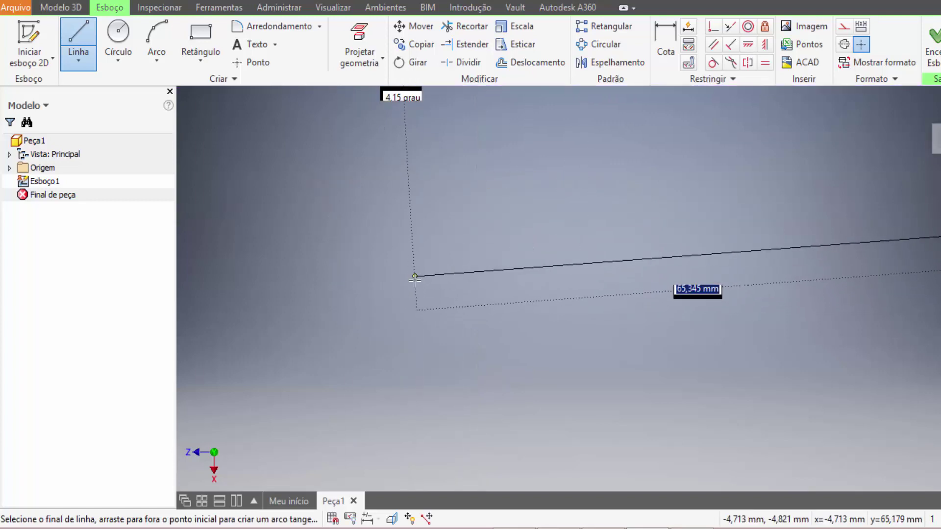
scroll(600, 246, "down", 5)
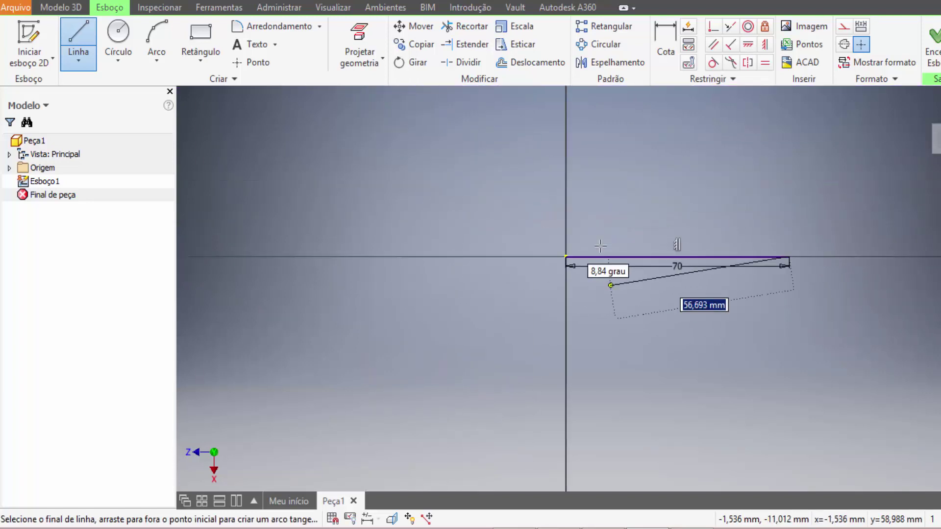
middle_click_drag(503, 258, 369, 235)
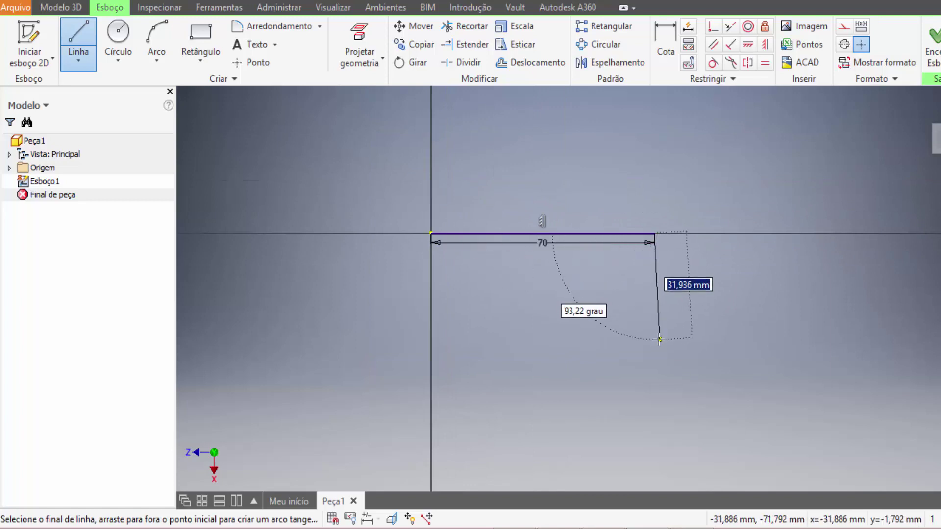
- Add the 40 mm side and 70 mm bottom edge, closing the 70 × 40 rectangle
type("40")
key("Return")
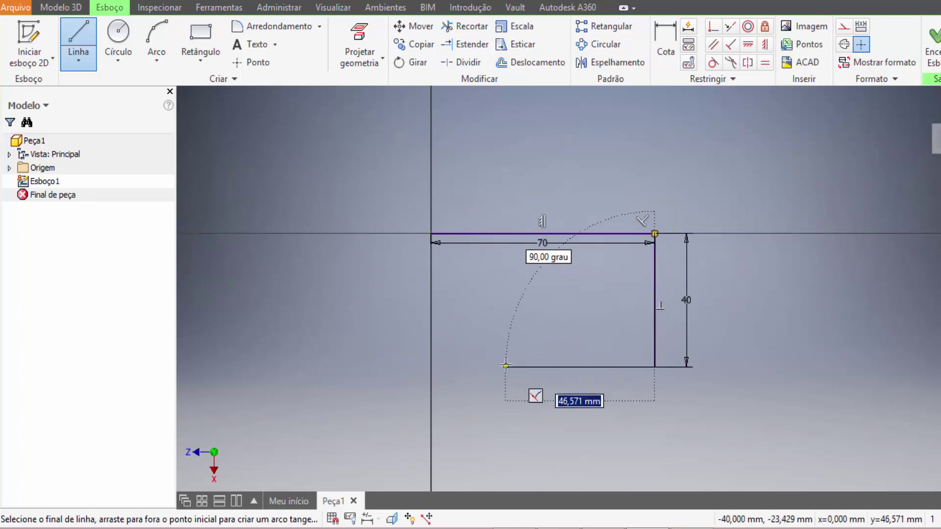
type("70")
key("Tab")
key("Return")
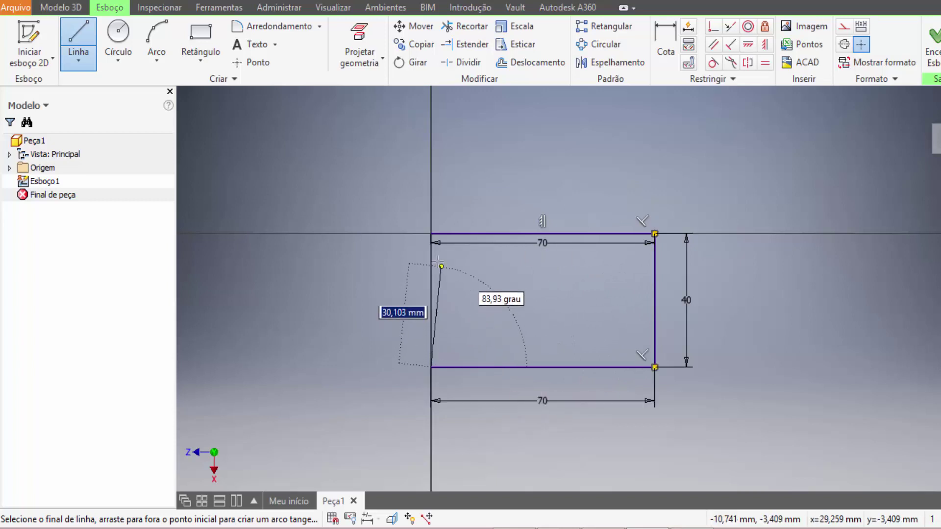
left_click(429, 237)
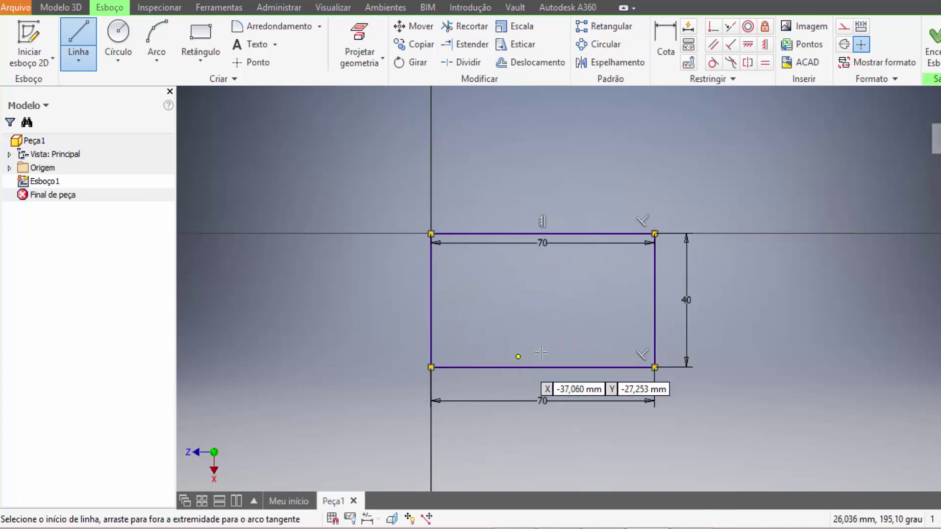
left_click(654, 367)
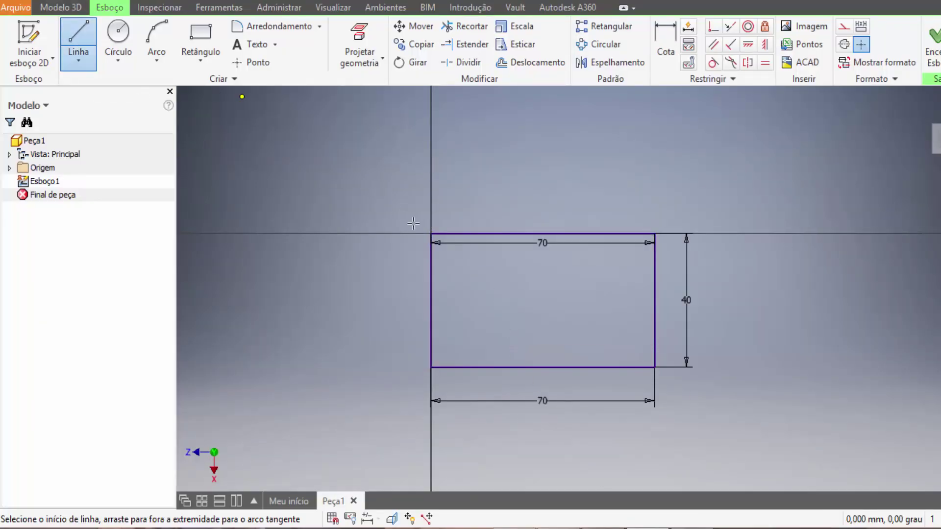
- Draw 20 mm and 30 mm helper lines from the rectangle's bottom-left corner
left_click(431, 366)
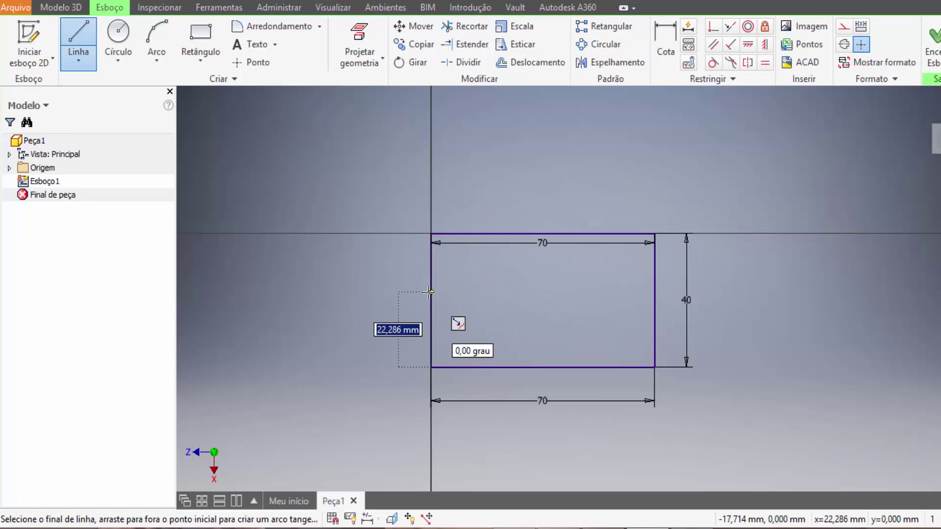
type("20")
key("Return")
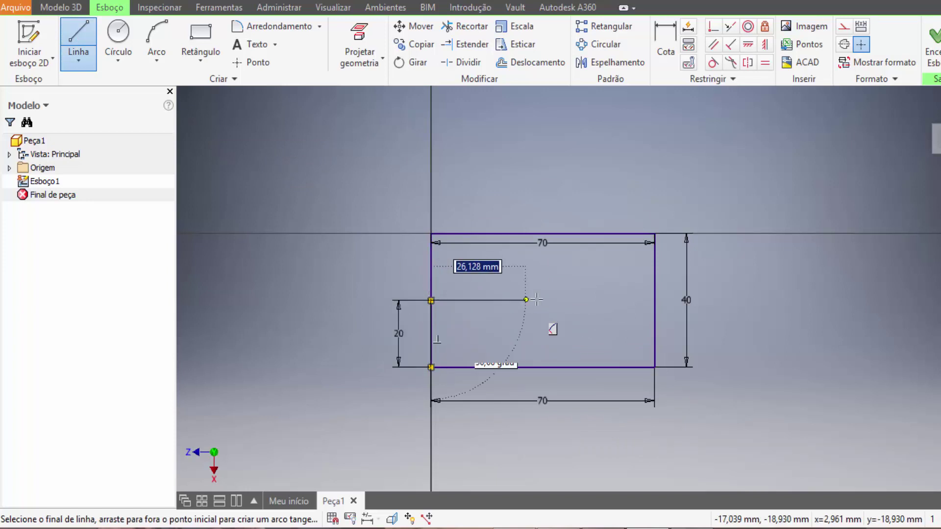
type("30")
key("Return")
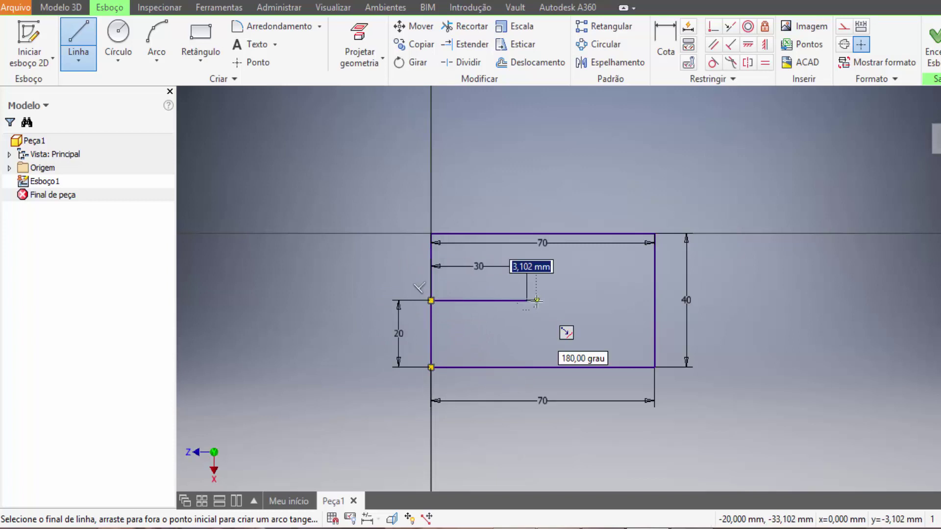
key("Escape")
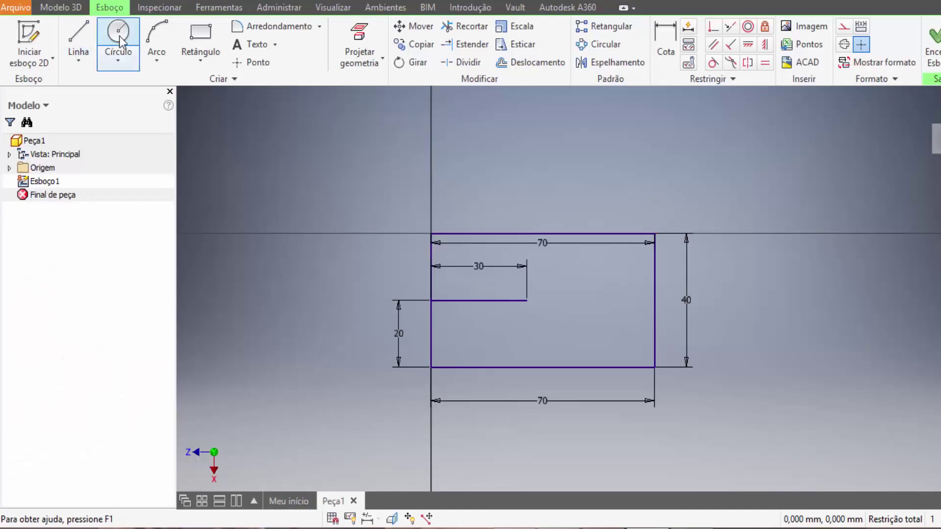
- Place a Ø20 circle at the helper line's end, then delete the helper line
left_click(118, 37)
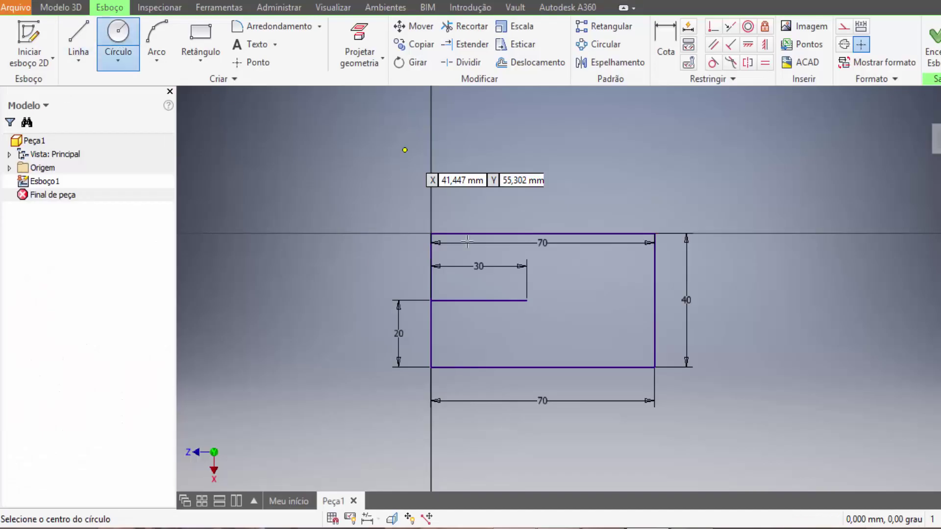
left_click(527, 300)
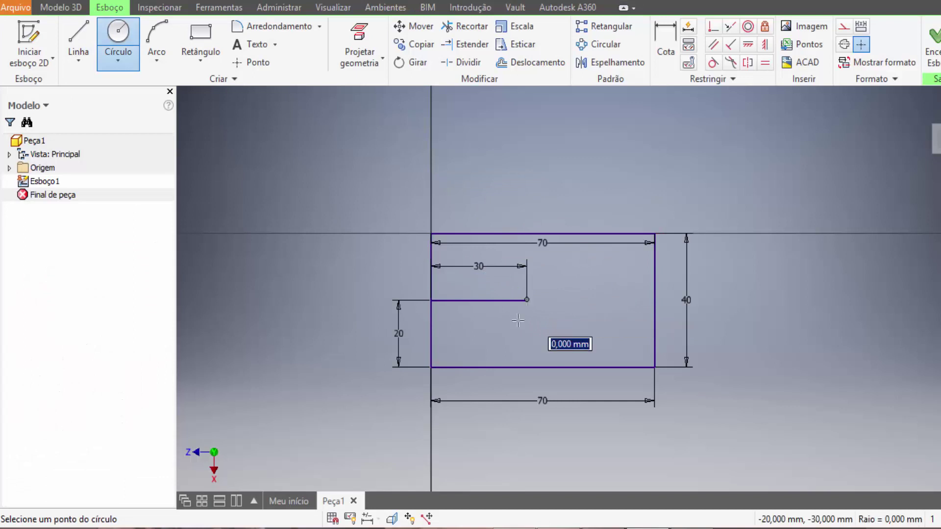
type("20")
key("Return")
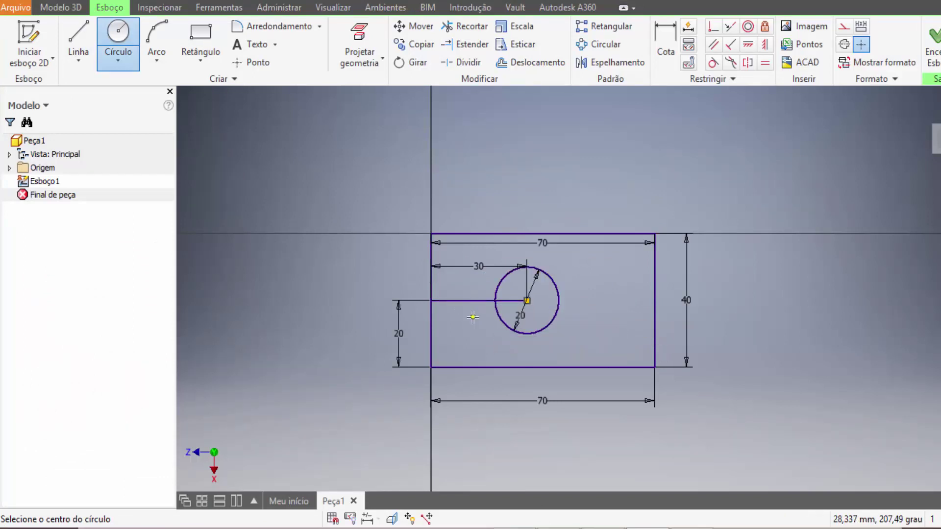
key("Escape")
left_click(460, 300)
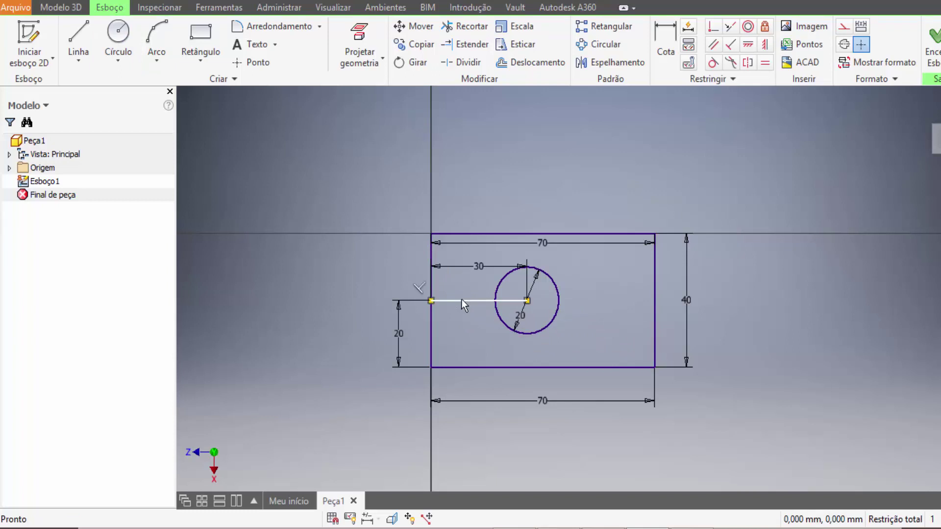
key("Delete")
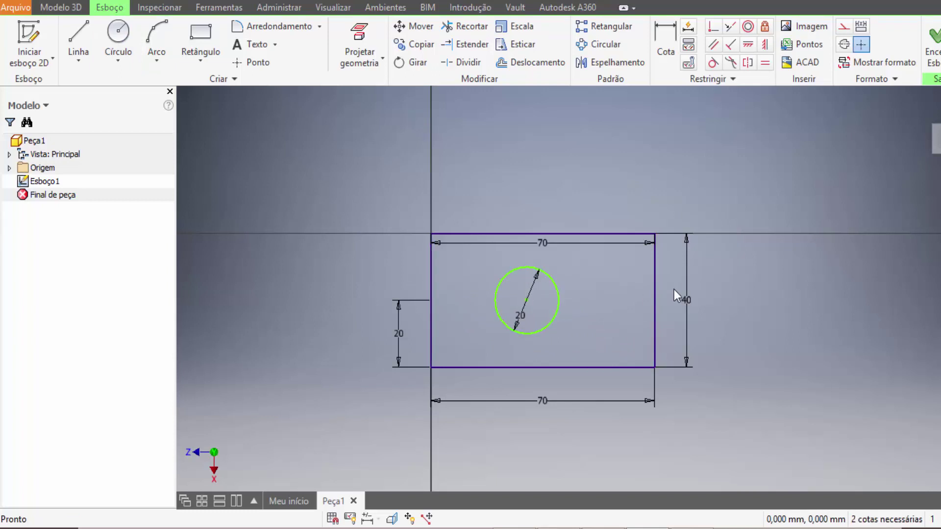
- Finish Esboço1 and view the rectangle and Ø20 circle in 3D
left_click(933, 63)
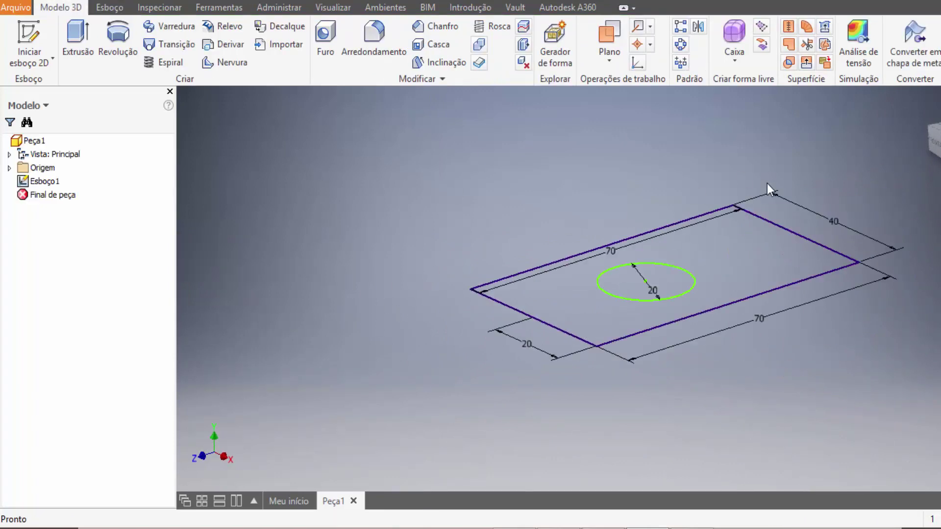
middle_click_drag(752, 198, 662, 293)
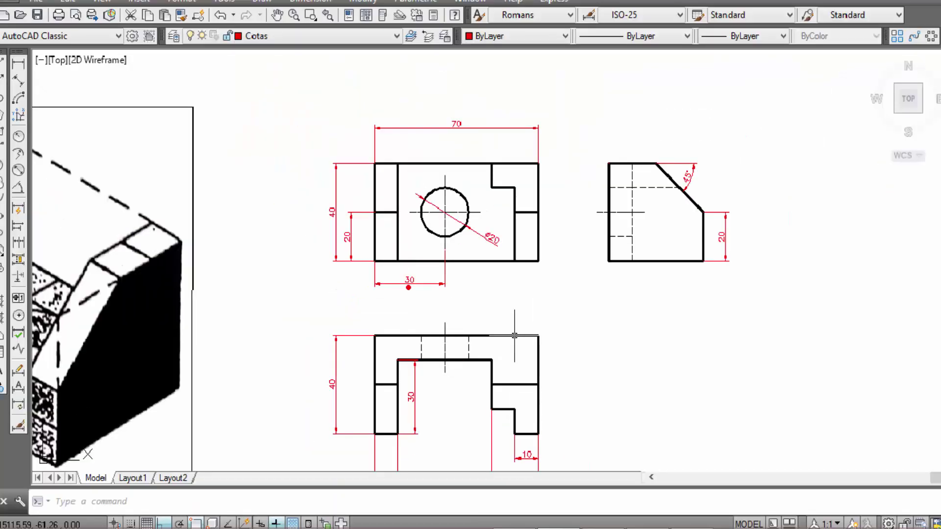
scroll(489, 374, "down", 3)
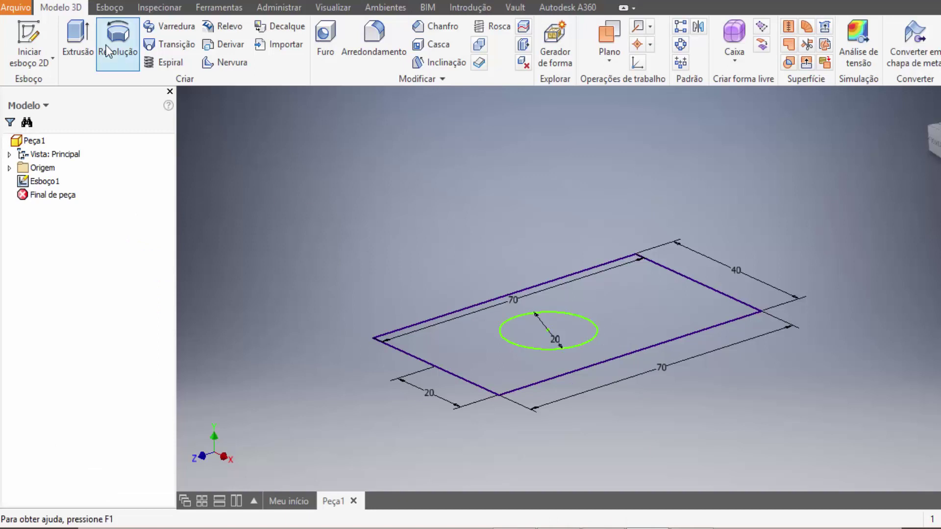
- Extrude the rectangle profile 10 mm into a plate with the Ø20 through hole
left_click(84, 38)
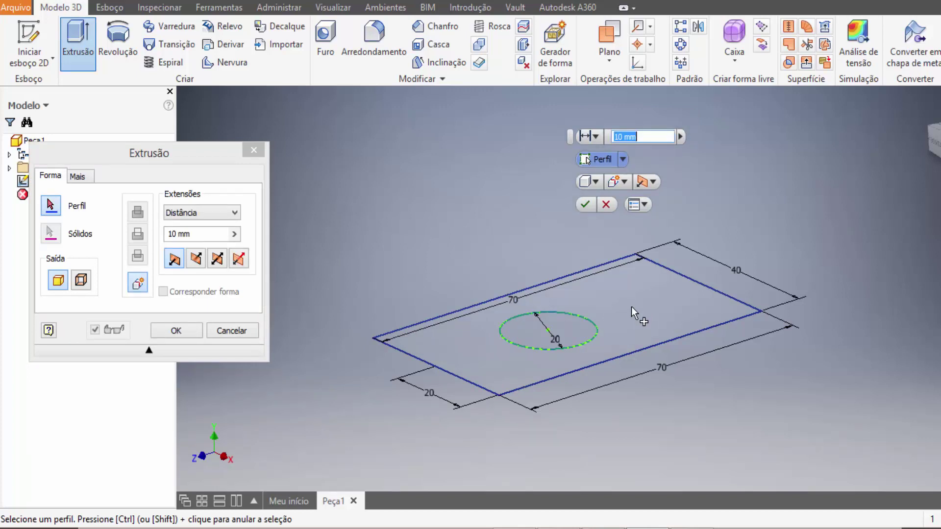
left_click(697, 316)
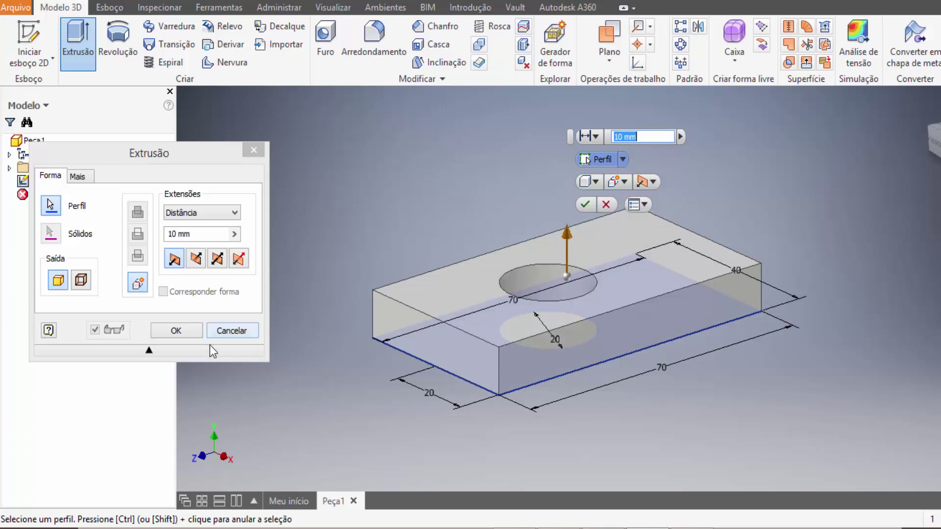
left_click(179, 331)
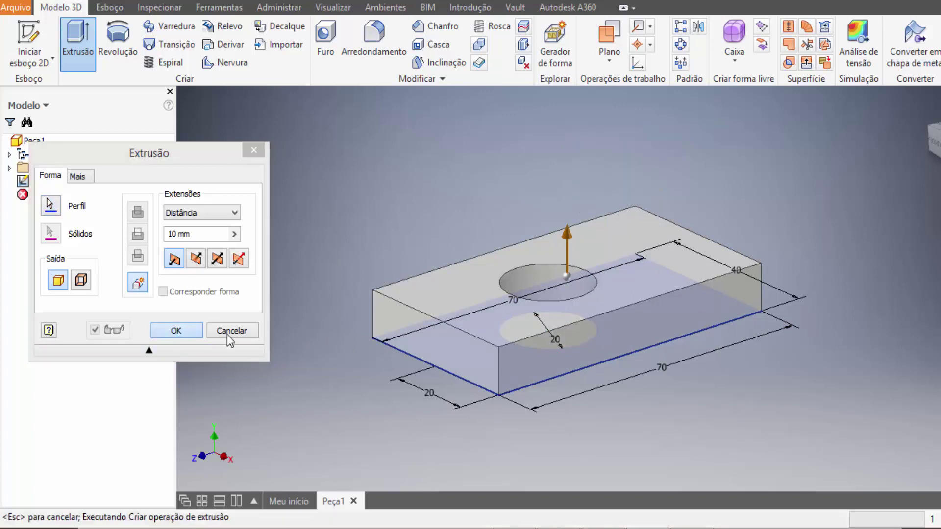
key("F2")
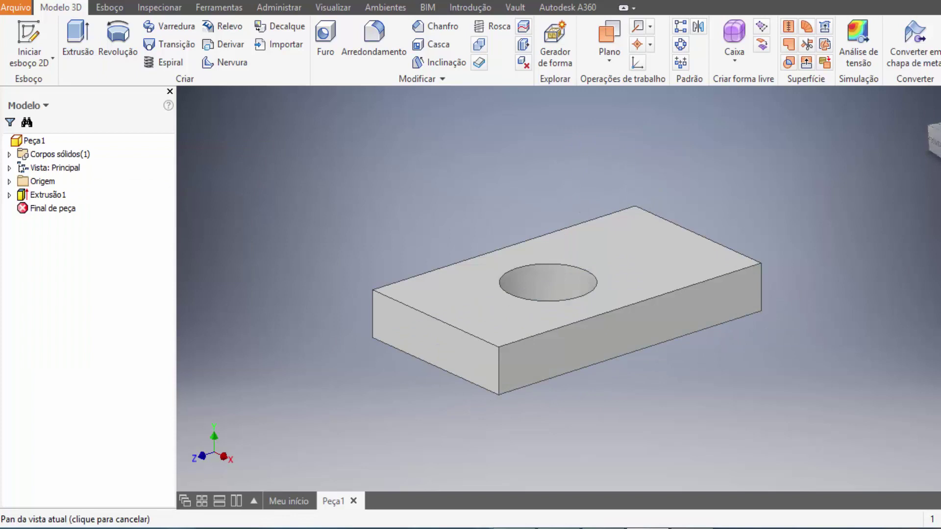
key("F4")
mouse_move(699, 267)
left_mouse_down()
mouse_move(676, 310)
mouse_move(619, 244)
mouse_move(686, 262)
mouse_move(701, 164)
mouse_move(735, 166)
mouse_move(773, 151)
left_mouse_up()
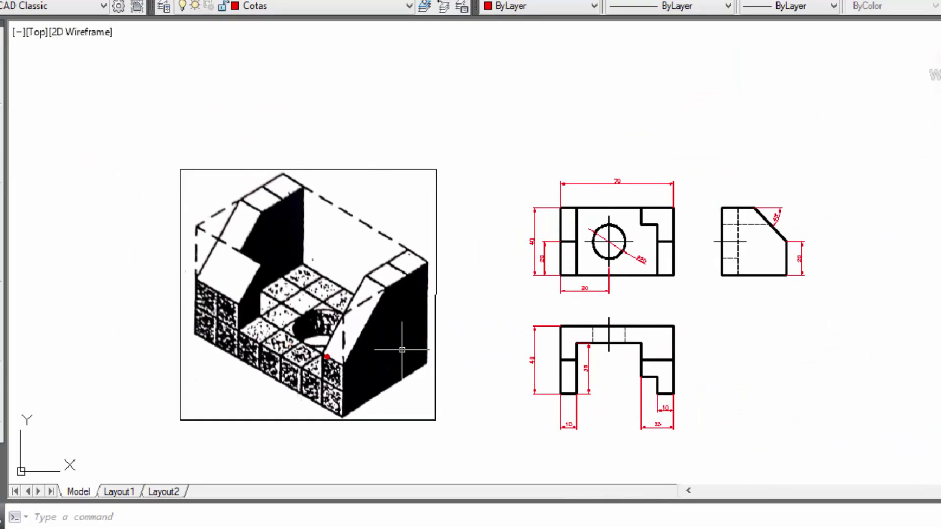
- Inspect the AutoCAD views, marking the part's front, then return to the Inventor plate
left_click_drag(327, 294, 327, 368)
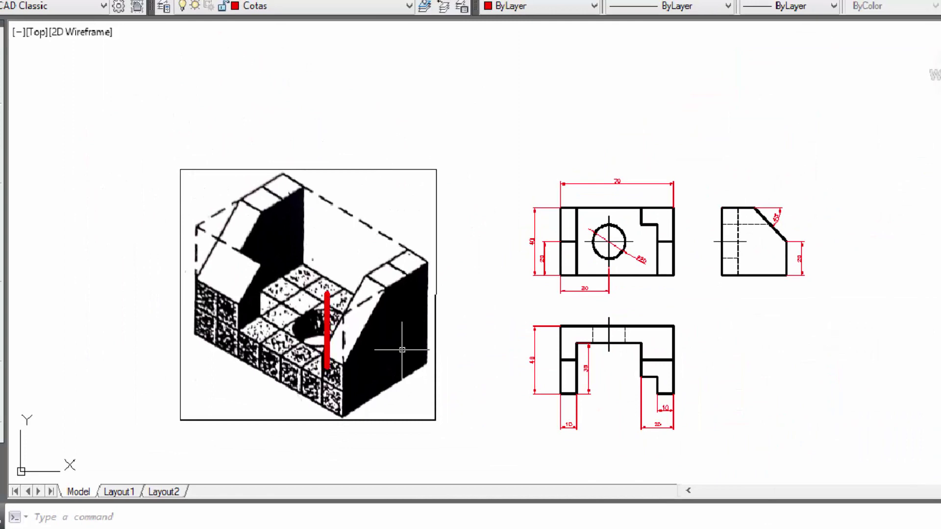
mouse_move(327, 286)
left_mouse_down()
mouse_move(362, 309)
mouse_move(358, 377)
left_mouse_up()
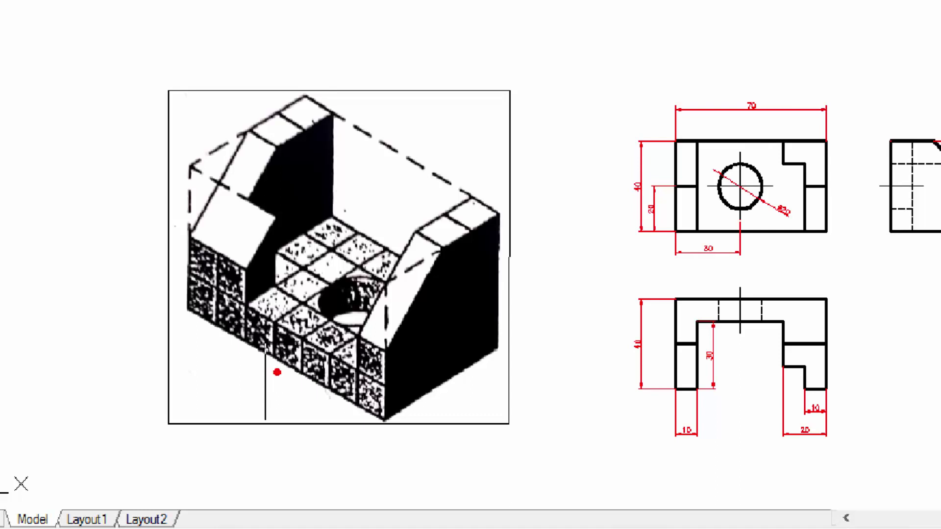
left_click_drag(277, 372, 208, 430)
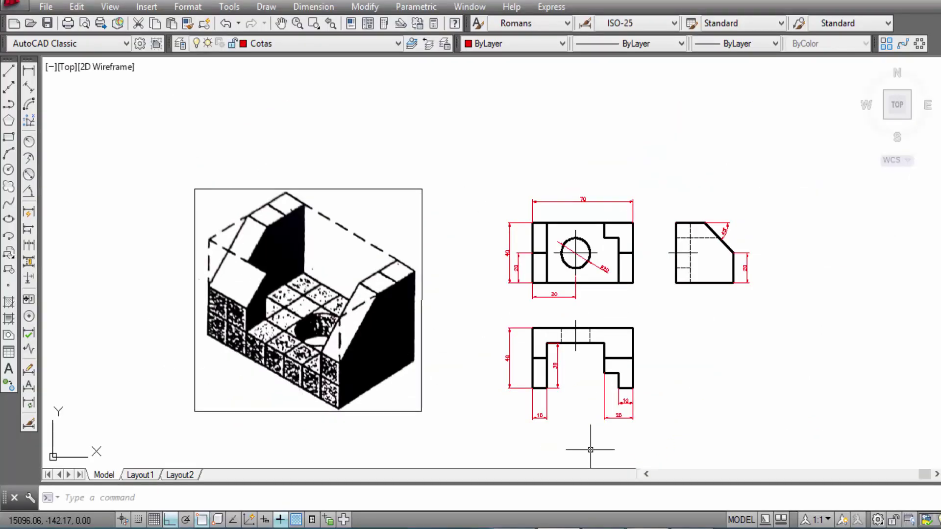
left_click(647, 461)
key("F4")
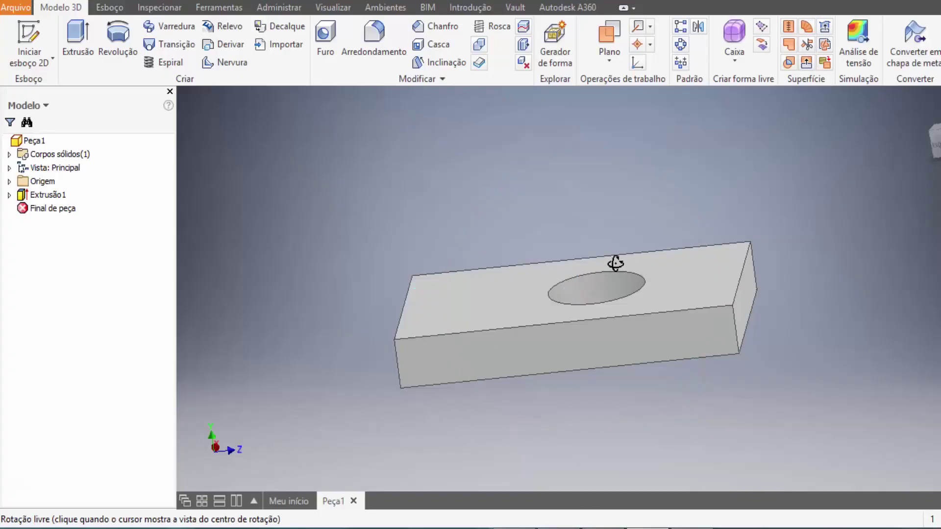
left_click_drag(616, 264, 649, 315)
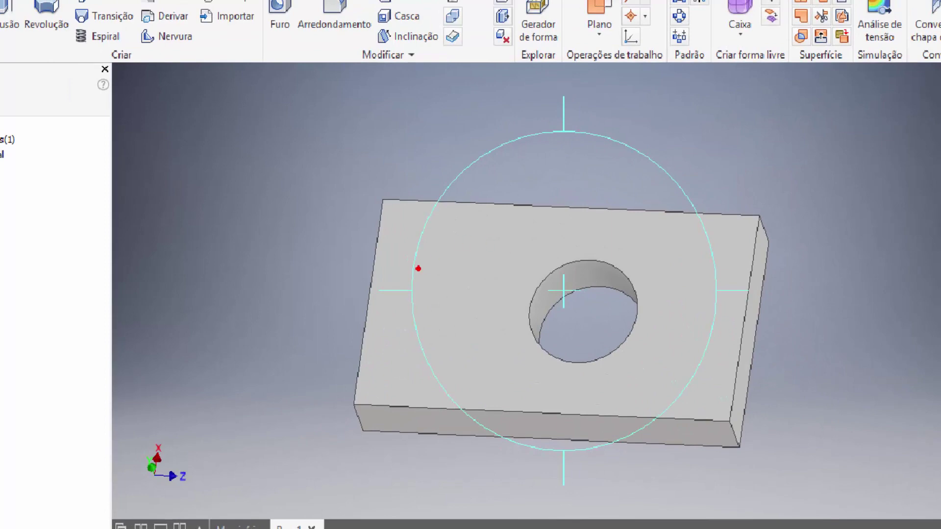
left_click_drag(364, 245, 718, 246)
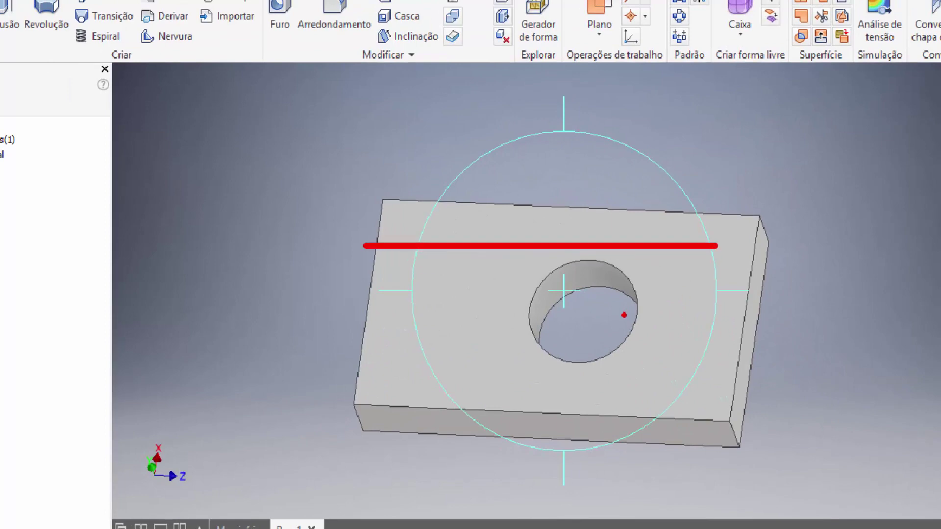
key("Escape")
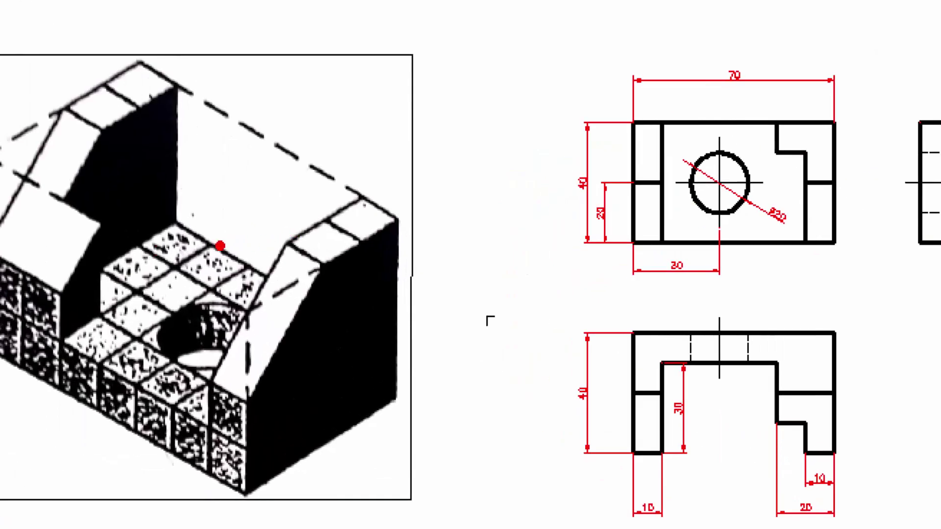
left_click_drag(218, 264, 280, 376)
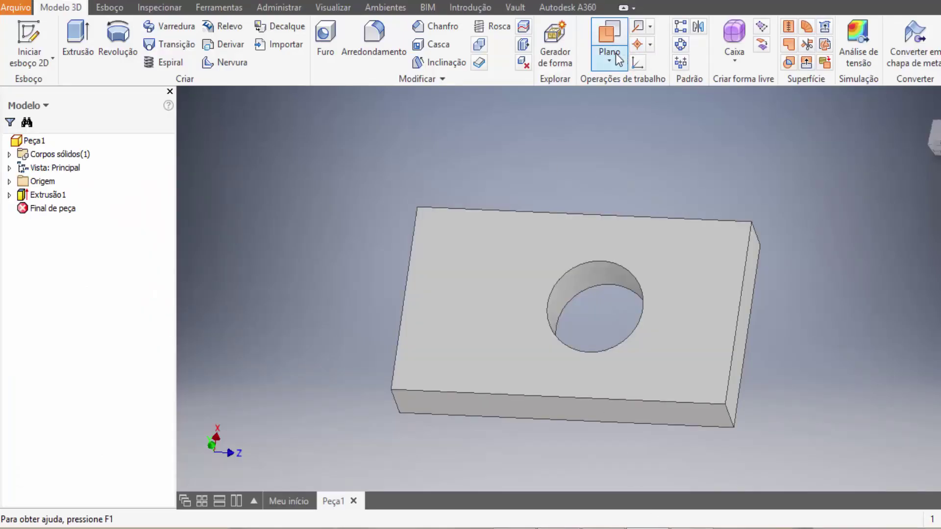
- Create a work plane offset 0 mm from the plate's bottom face
left_click(609, 52)
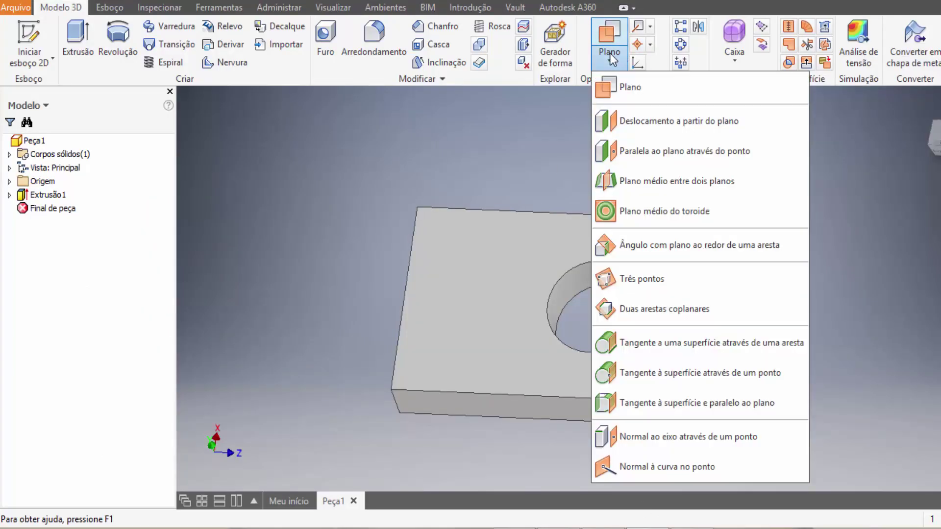
left_click(621, 119)
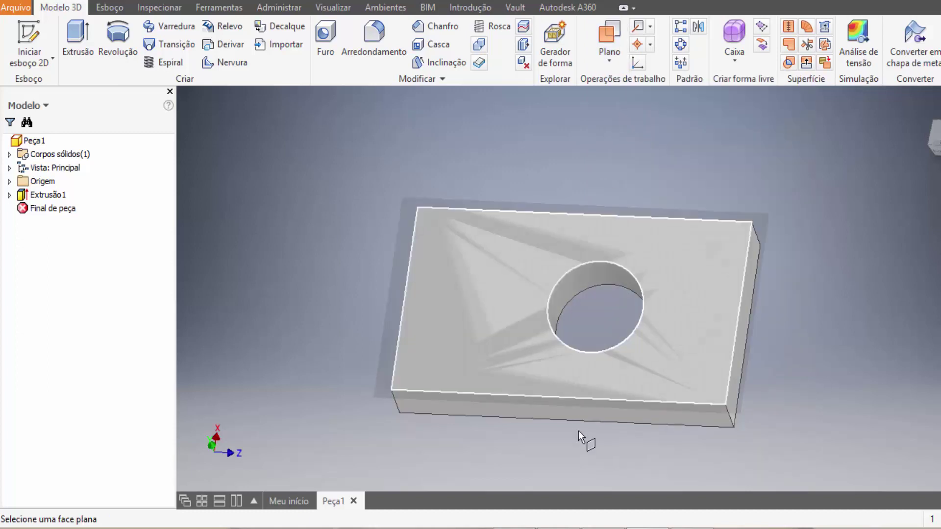
left_click(589, 408)
key("Return")
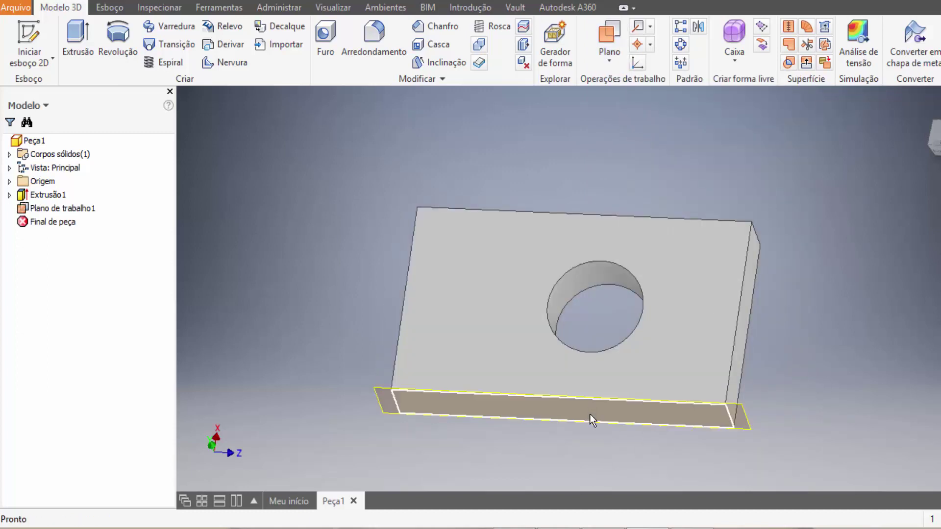
- Start sketch Esboço2 on the new work plane with the plate centred
left_click(586, 413)
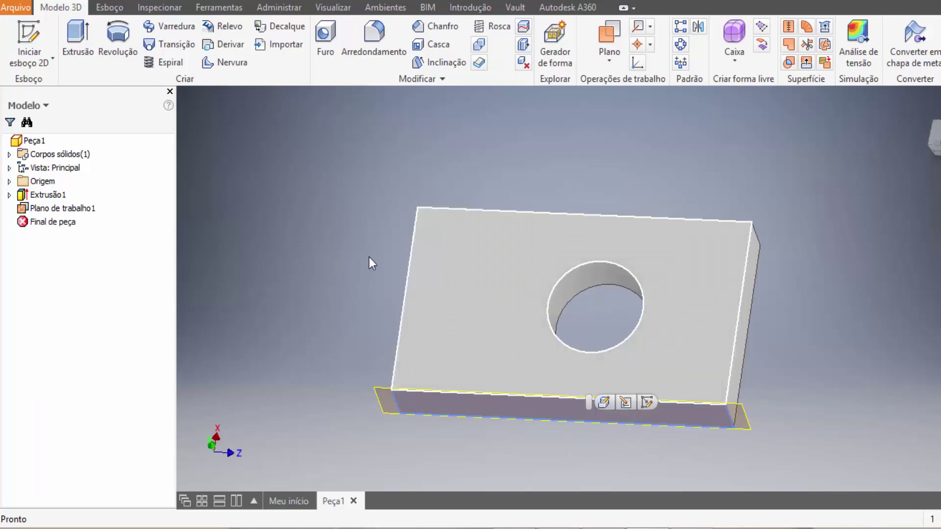
left_click(34, 42)
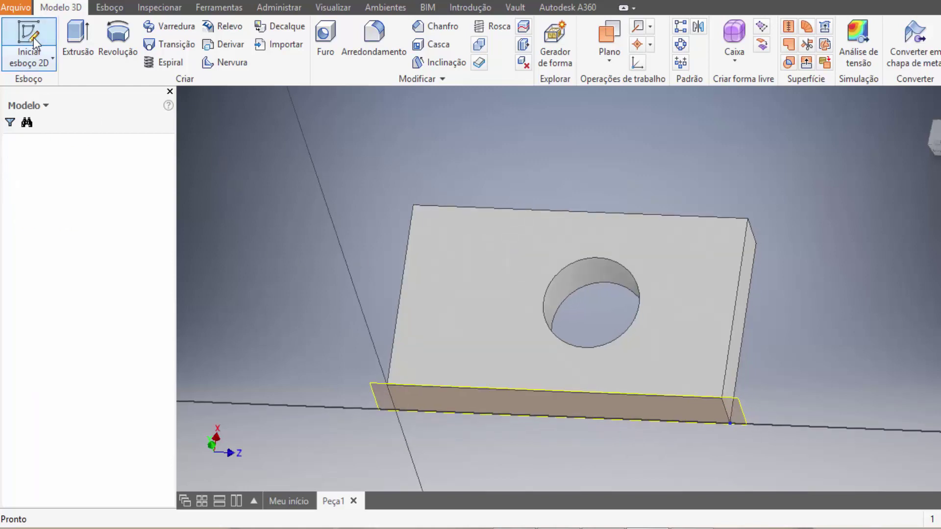
scroll(195, 176, "up", 3)
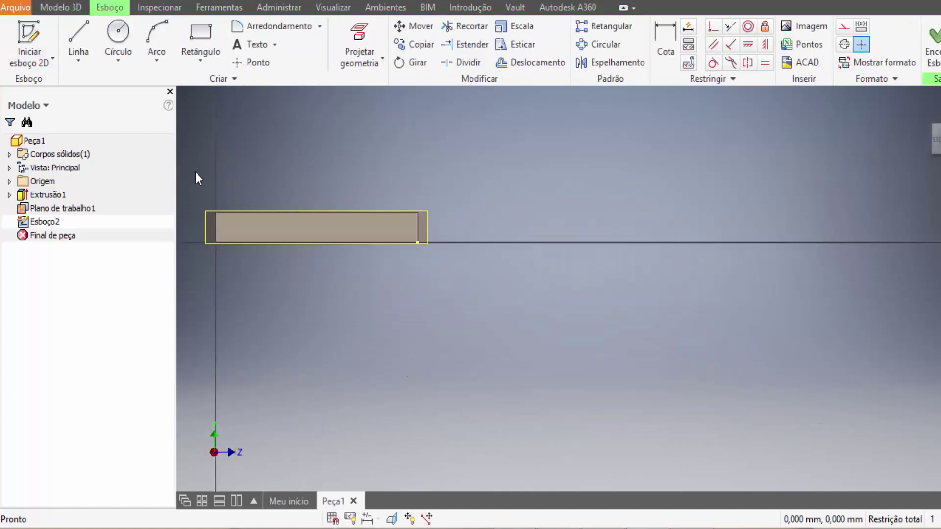
middle_click_drag(204, 183, 338, 216)
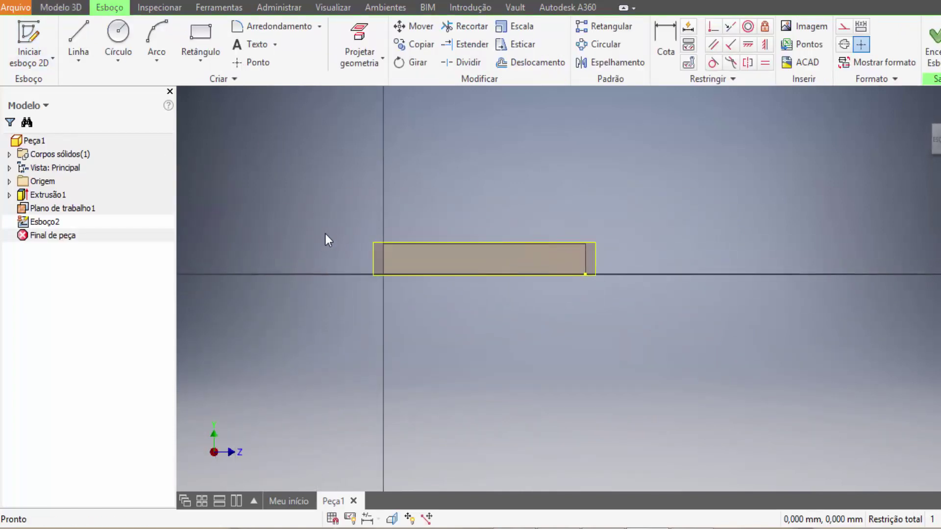
scroll(313, 215, "down", 4)
scroll(492, 207, "up", 3)
key("F2")
left_click_drag(495, 233, 341, 207)
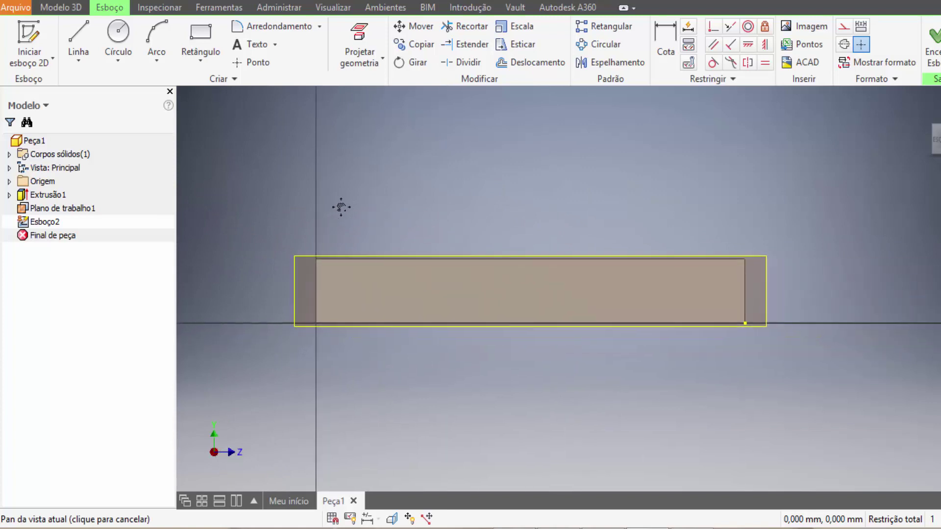
- Sketch a 30 mm tall, 10 mm wide line outline from the plate's top-right corner
left_click(81, 42)
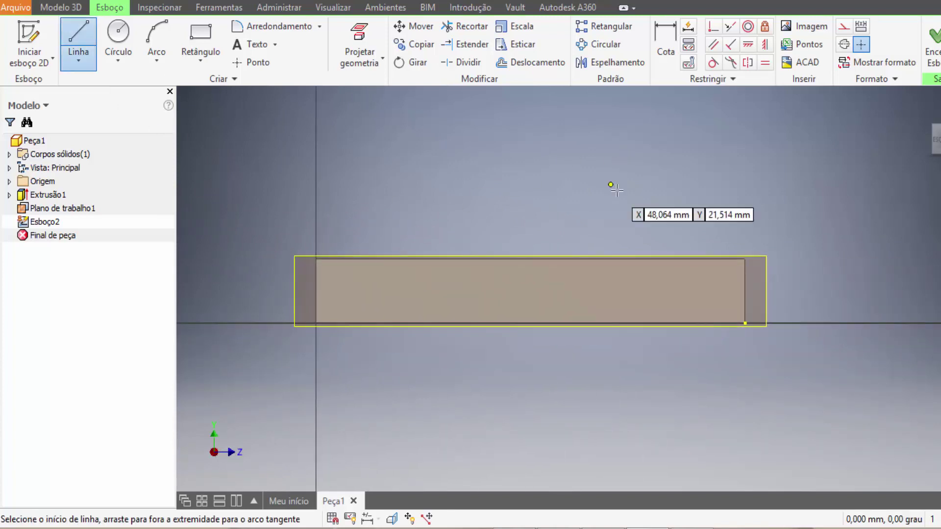
left_click(746, 258)
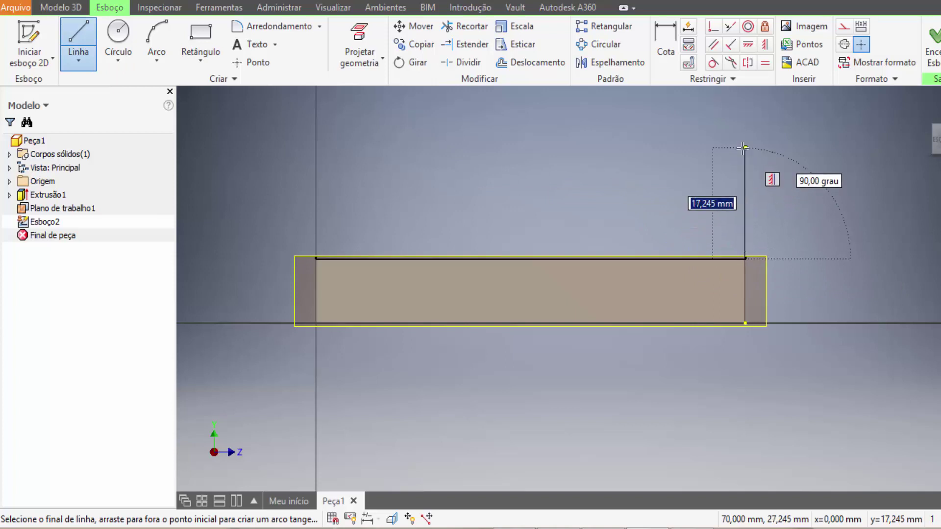
type("30")
key("Return")
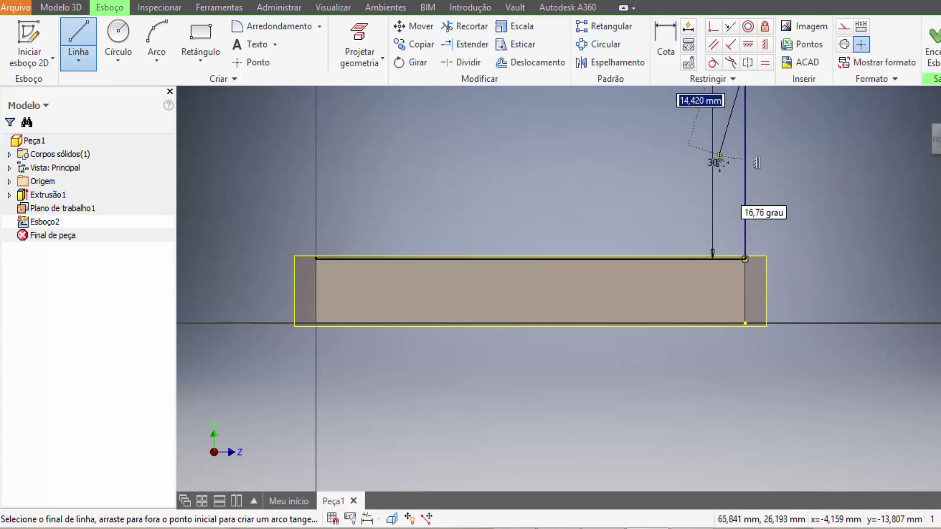
middle_click_drag(697, 210, 627, 407)
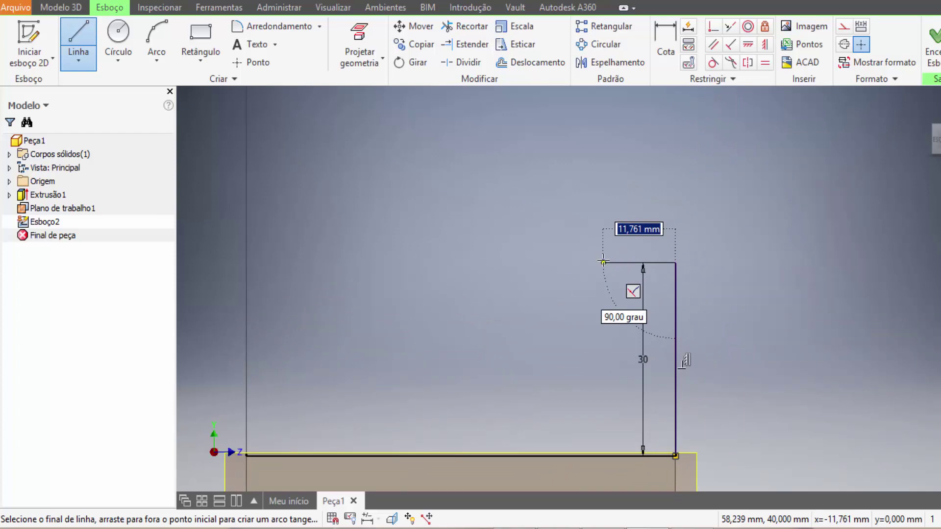
type("10")
key("Return")
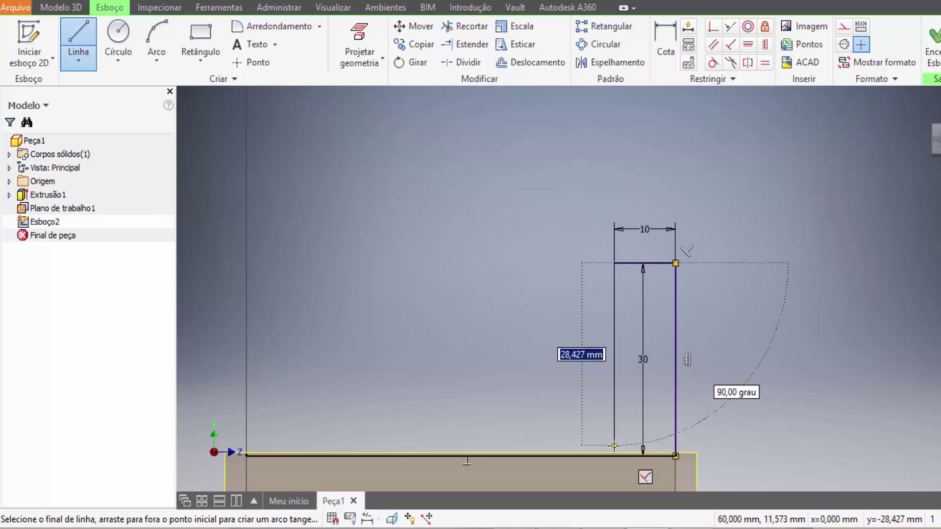
type("30")
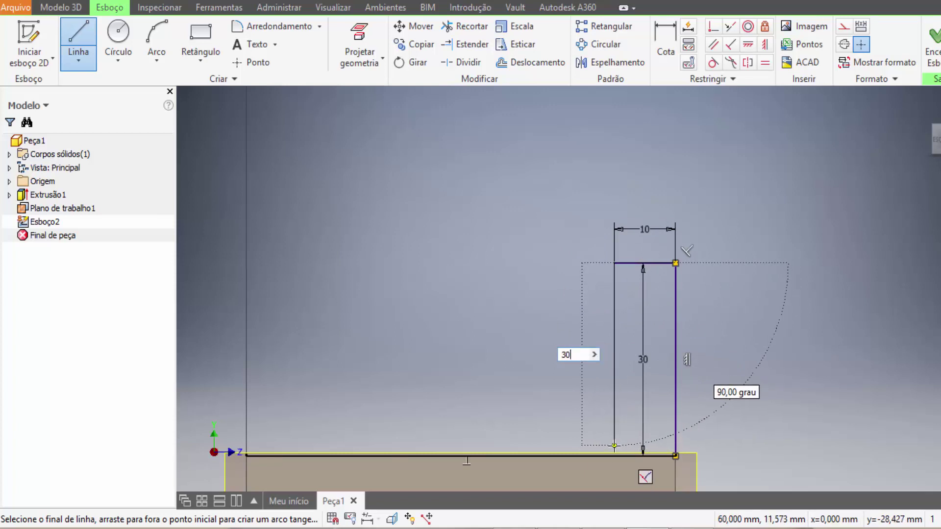
key("Return")
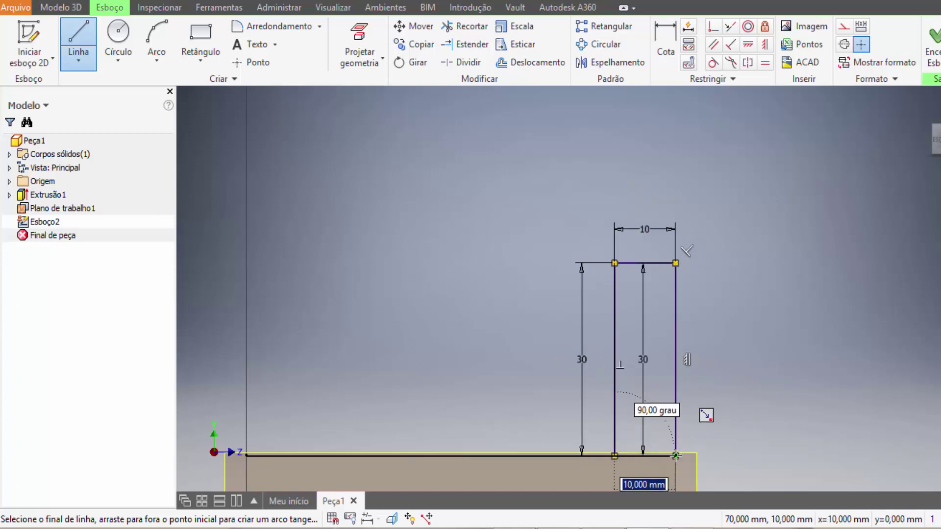
left_click(675, 456)
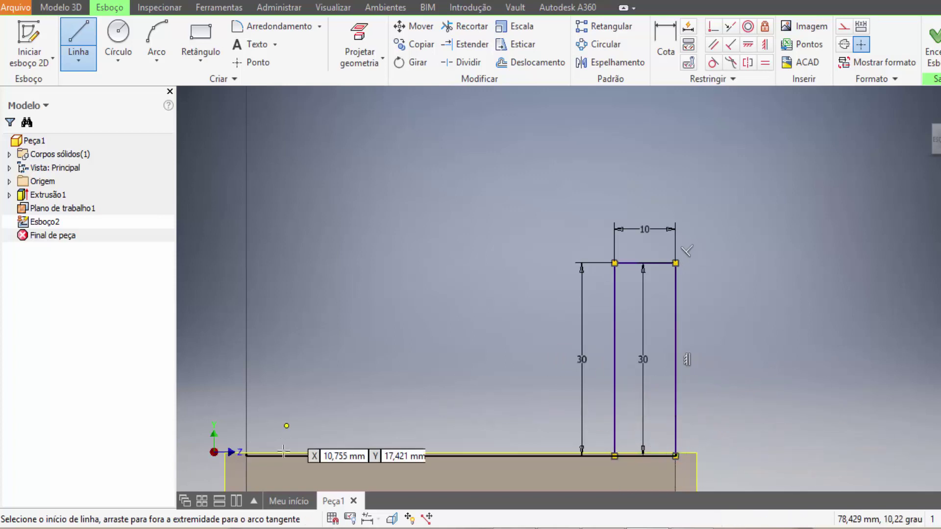
mouse_move(252, 446)
middle_mouse_down()
mouse_move(299, 337)
mouse_move(299, 402)
middle_mouse_up()
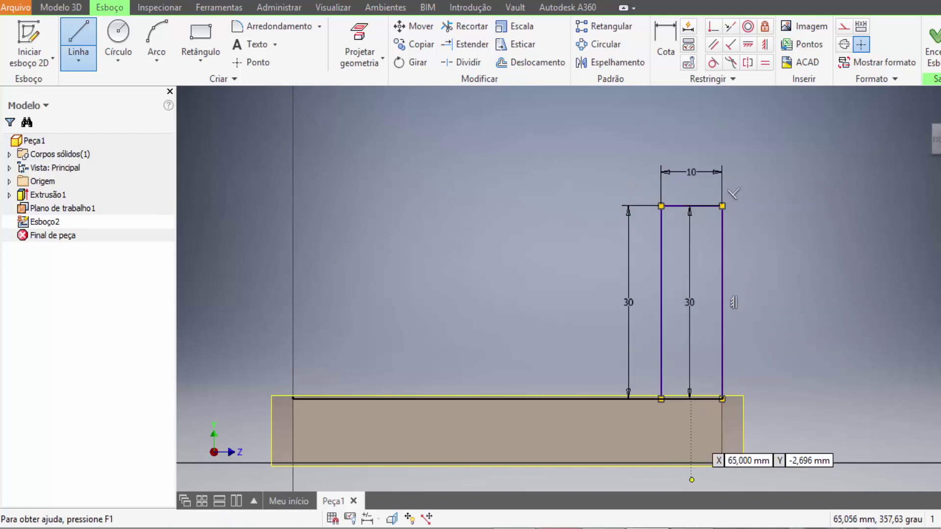
- Draw a closed 10 × 30 mm rectangle at the base's left end and finish Esboço2
left_click(559, 526)
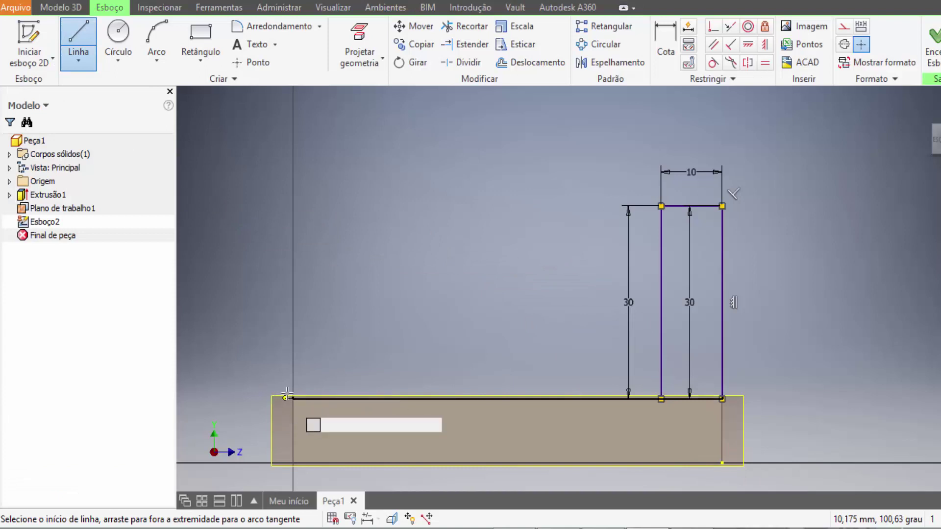
left_click(327, 398)
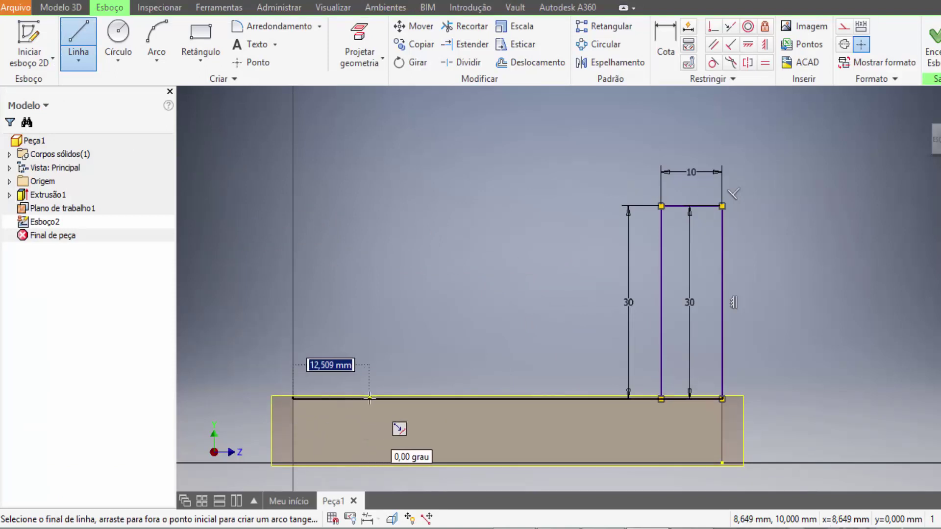
type("10")
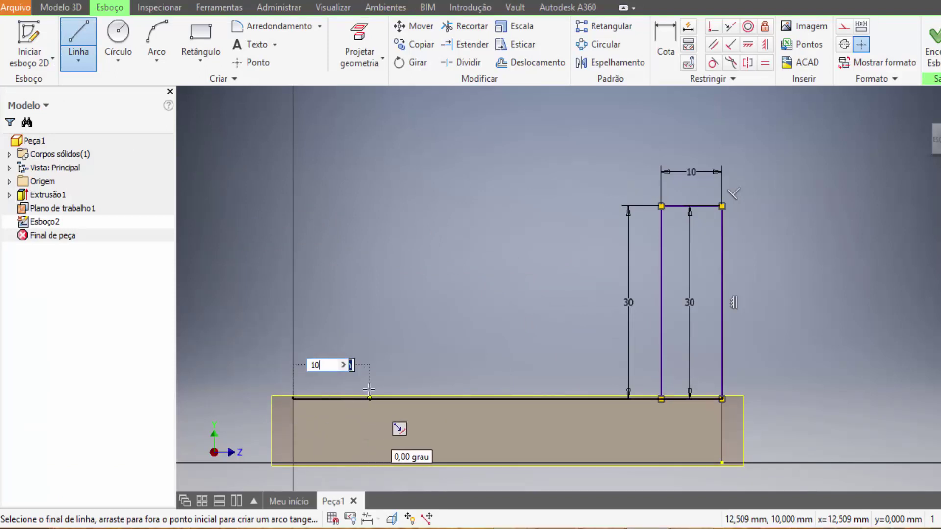
key("Return")
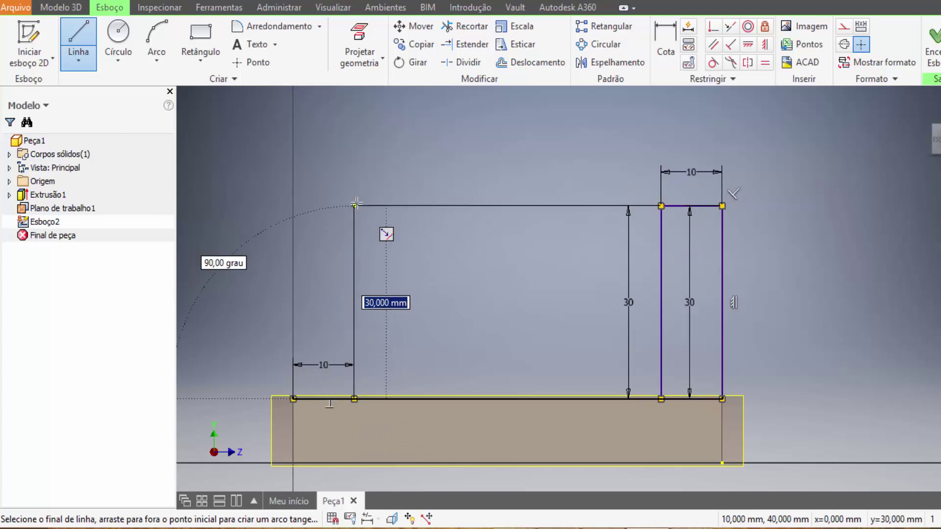
type("30")
key("Return")
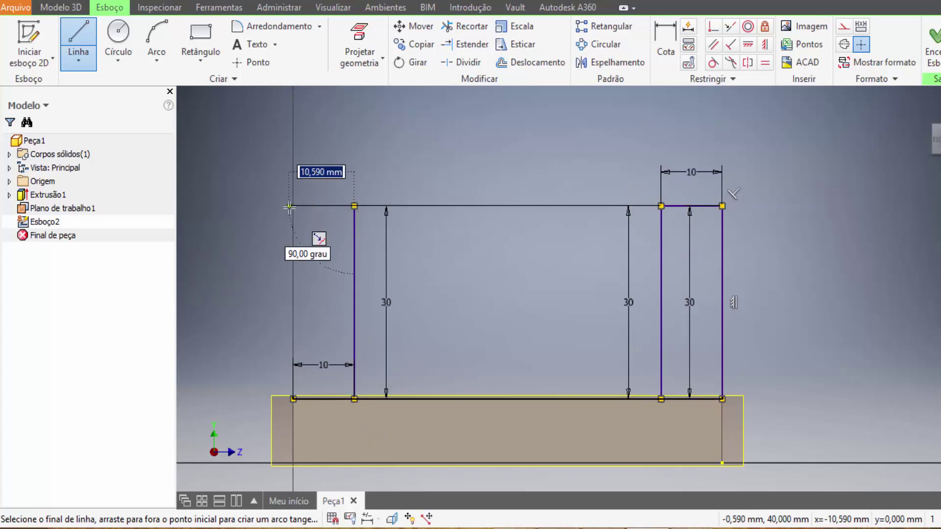
type("10")
key("Return")
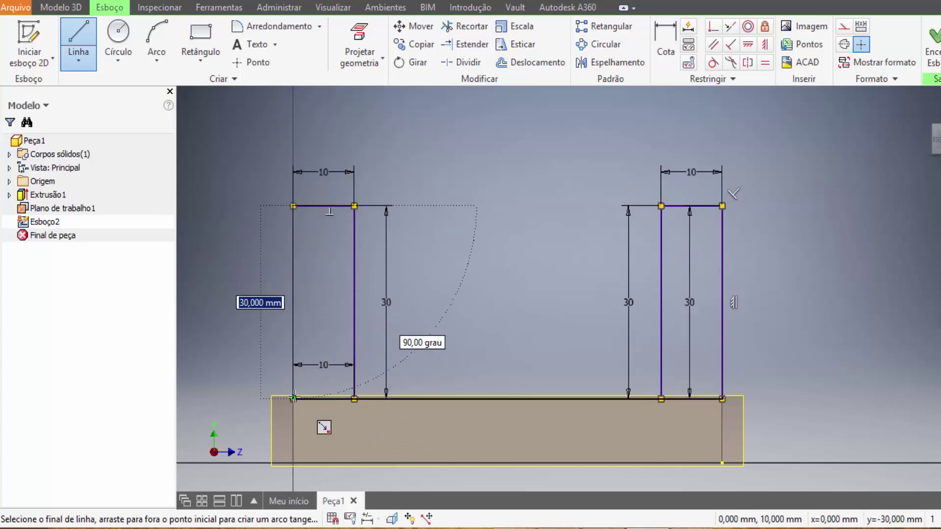
left_click(293, 398)
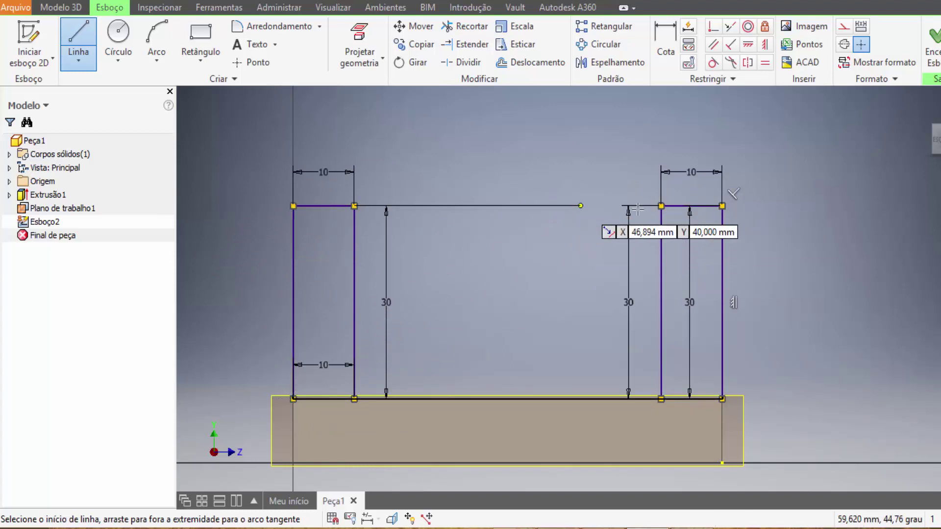
left_click(934, 63)
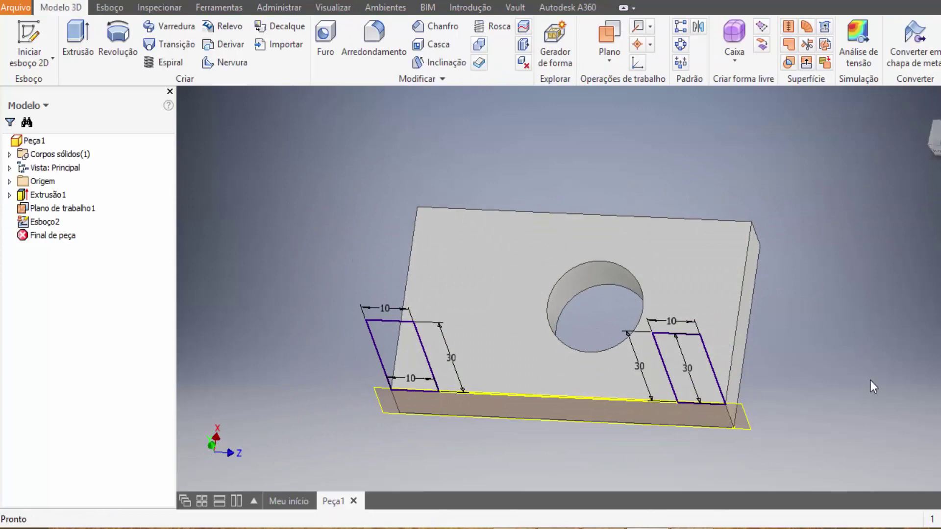
- Extrude both 10 × 30 profiles 40 mm upward, direction flipped, into two uprights
left_click(76, 36)
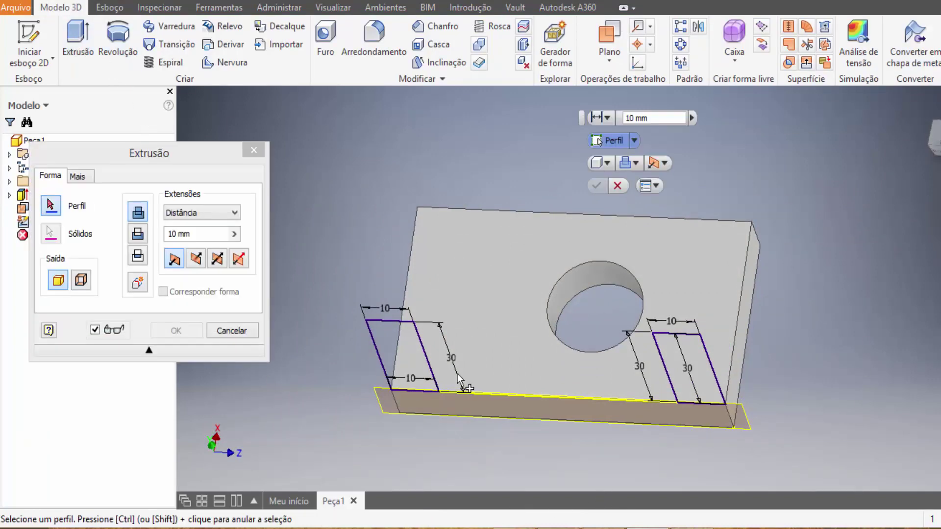
left_click(401, 355)
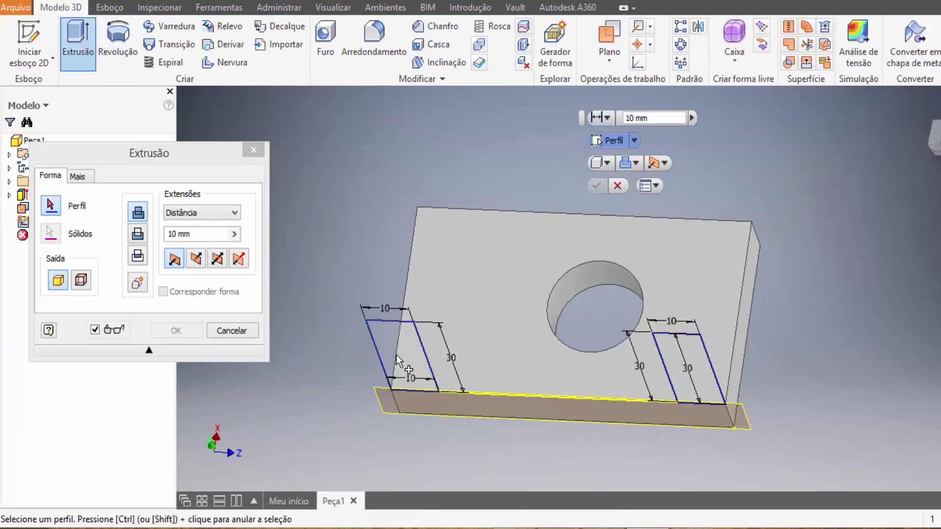
left_click(685, 361)
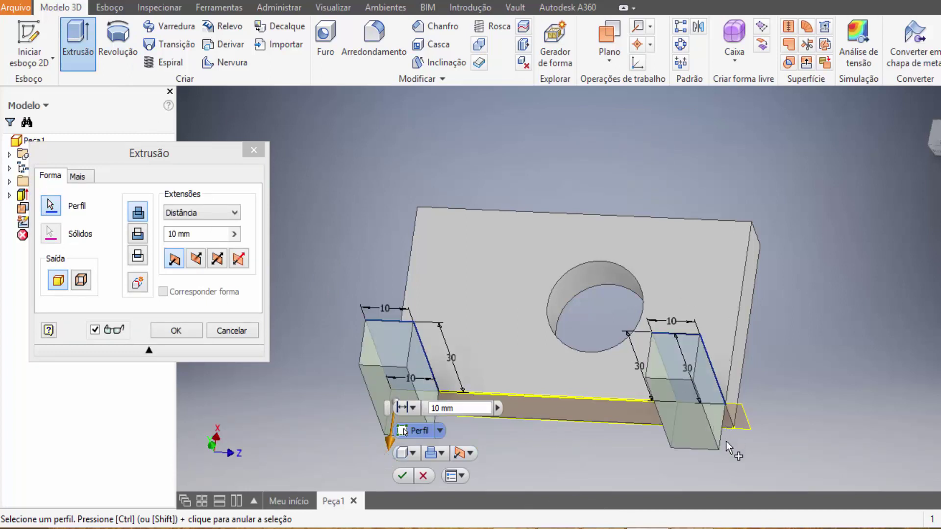
left_click(189, 264)
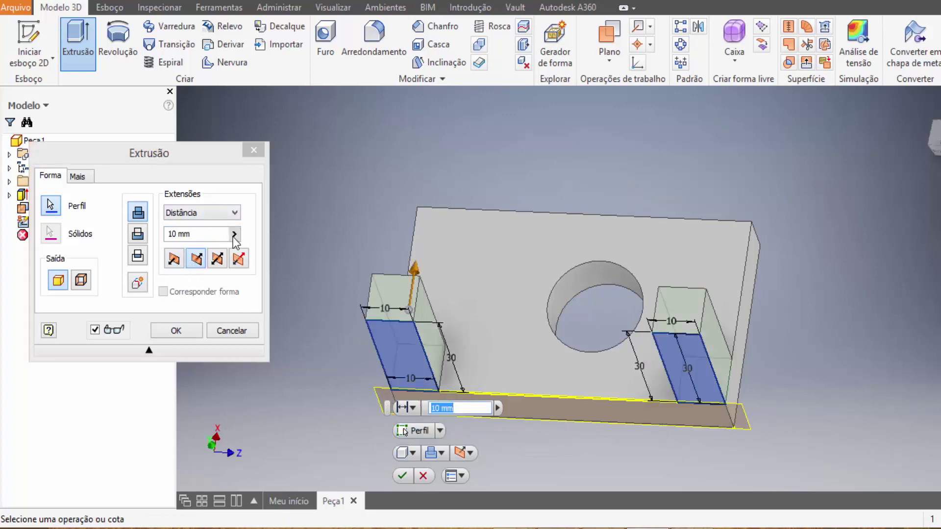
left_click(211, 235)
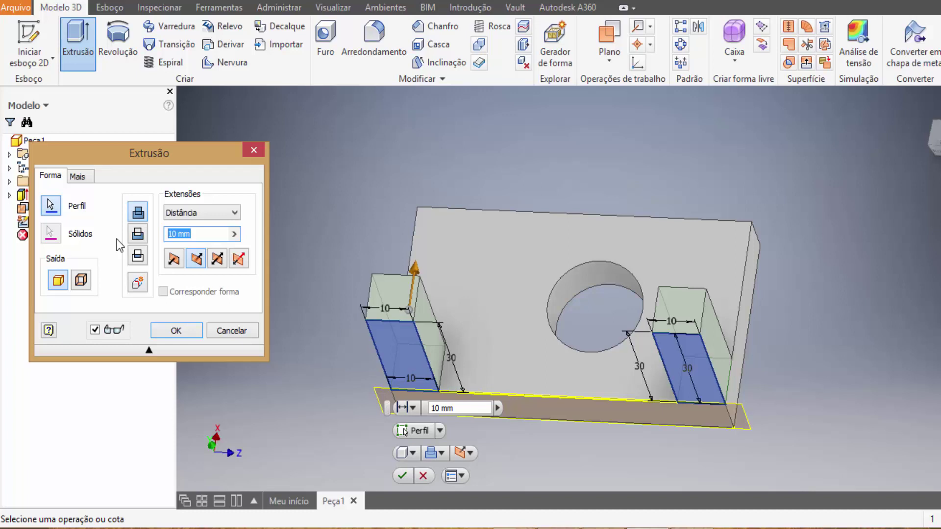
type("40")
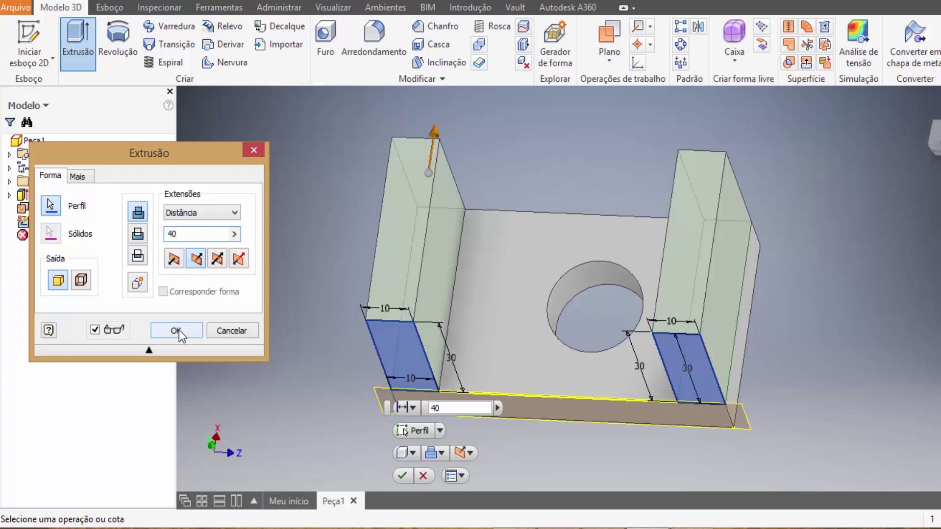
left_click(178, 331)
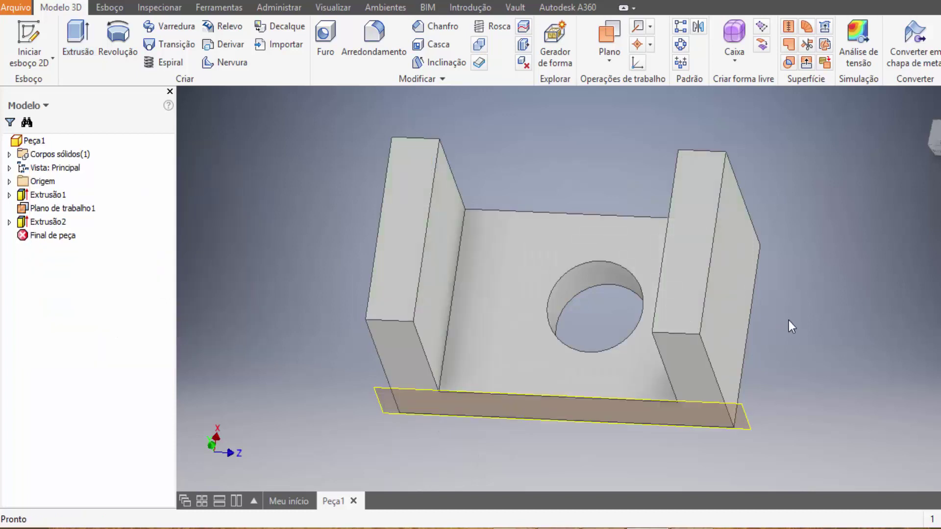
left_click(933, 140)
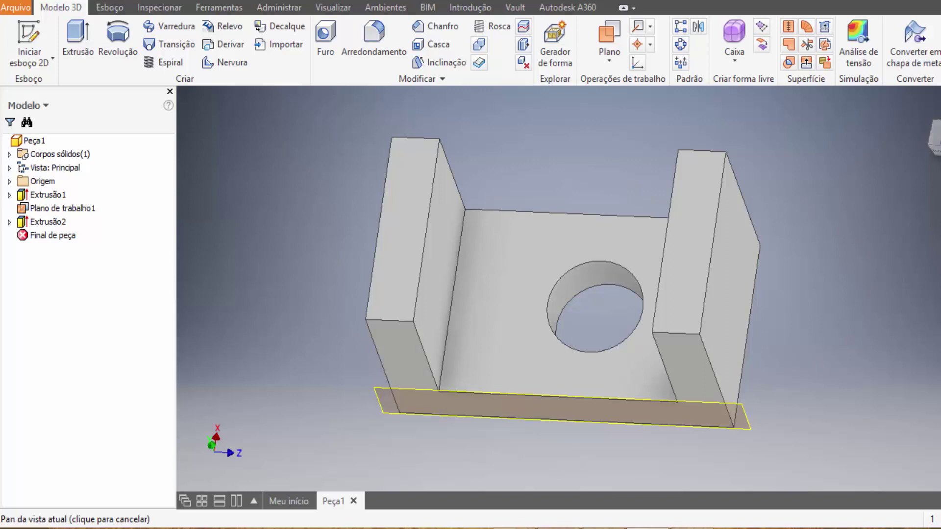
- Orbit the part and start new sketch Esboço3 on the workplane beneath the U-shaped block
key("F4")
mouse_move(546, 347)
left_mouse_down()
mouse_move(551, 301)
mouse_move(567, 283)
mouse_move(531, 307)
mouse_move(546, 309)
left_mouse_up()
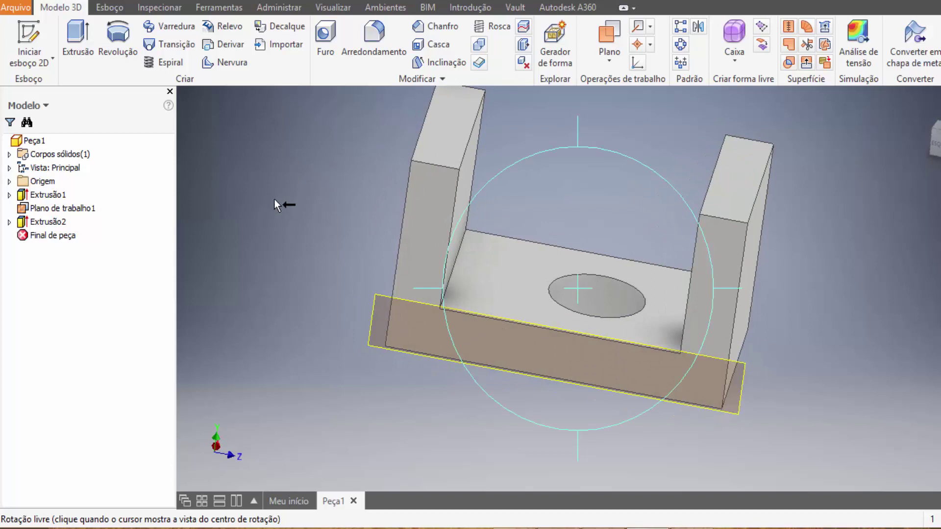
left_click(37, 35)
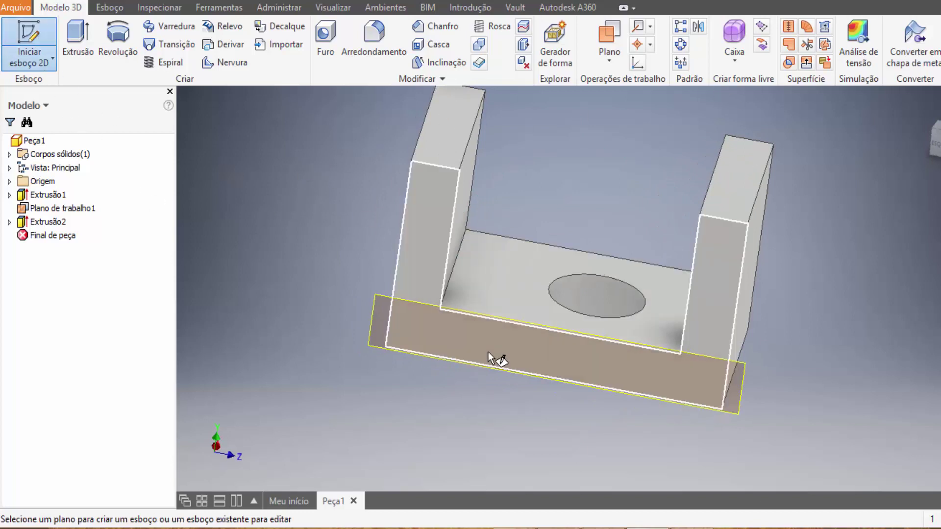
left_click(468, 335)
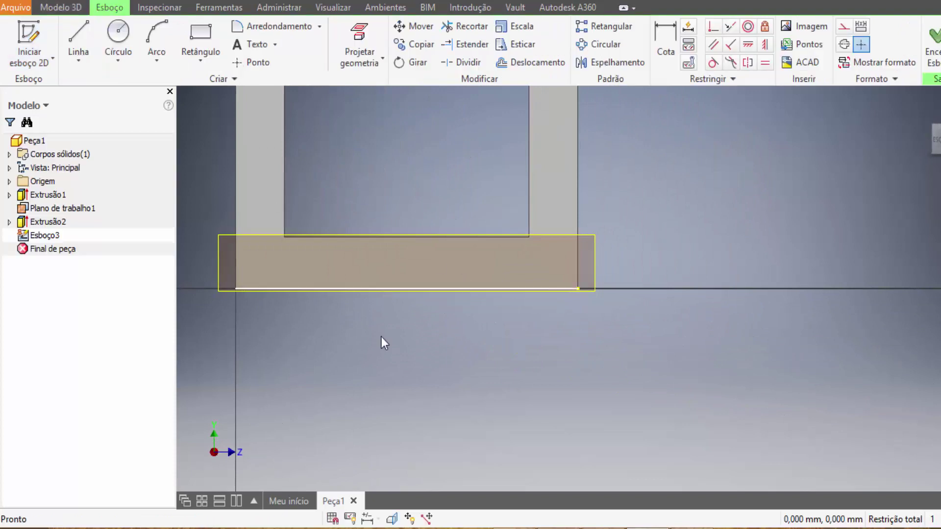
middle_click_drag(301, 182, 346, 261)
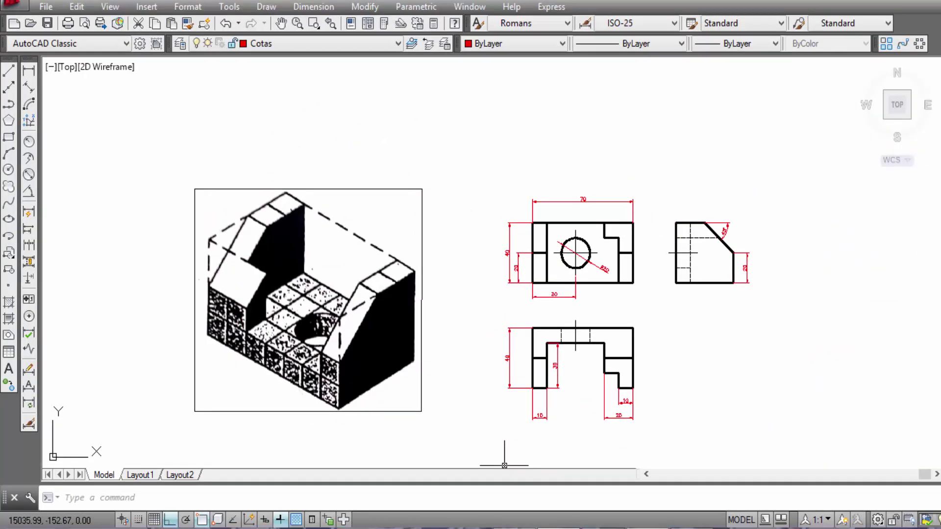
- Return to Inventor's Esboço3 and zoom in on the left upright's inner corner
left_click(647, 466)
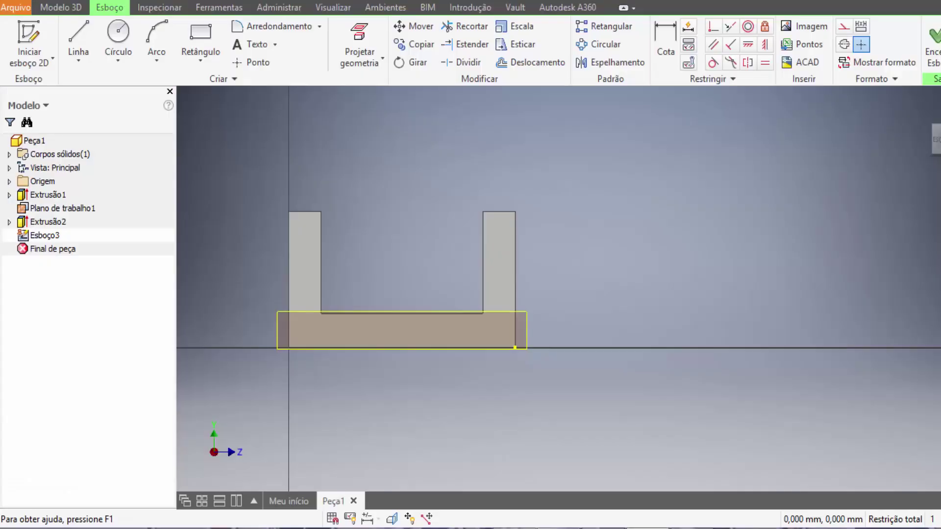
left_click(80, 36)
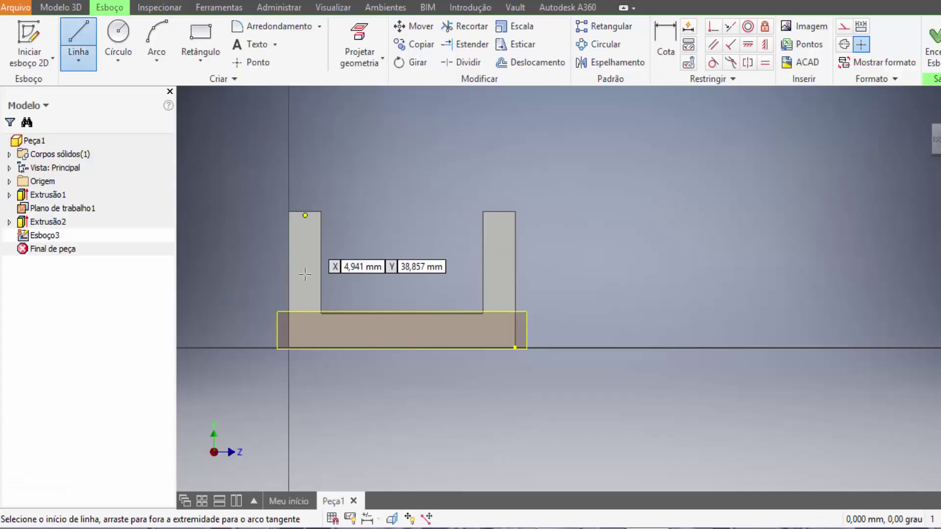
scroll(315, 275, "up", 3)
scroll(253, 306, "down", 5)
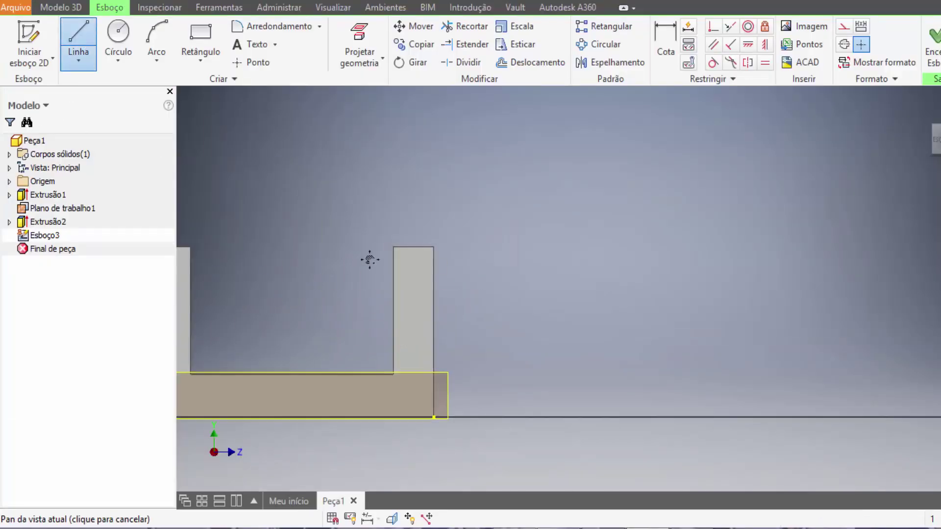
mouse_move(252, 306)
middle_mouse_down()
mouse_move(495, 224)
mouse_move(478, 294)
mouse_move(418, 326)
mouse_move(405, 310)
mouse_move(389, 358)
middle_mouse_up()
scroll(426, 256, "up", 3)
scroll(485, 250, "up", 2)
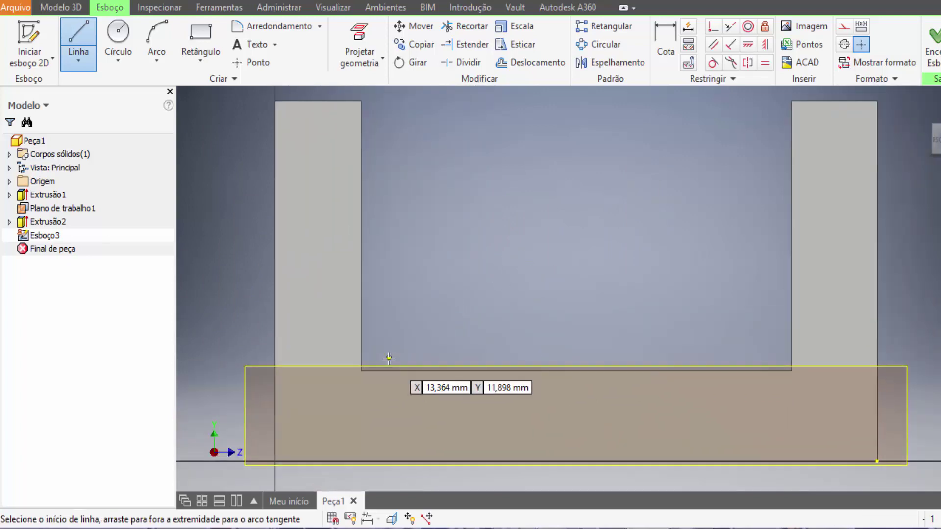
- Draw a 10 × 20 mm rectangle from the left upright's inner corner and finish the sketch
left_click(362, 371)
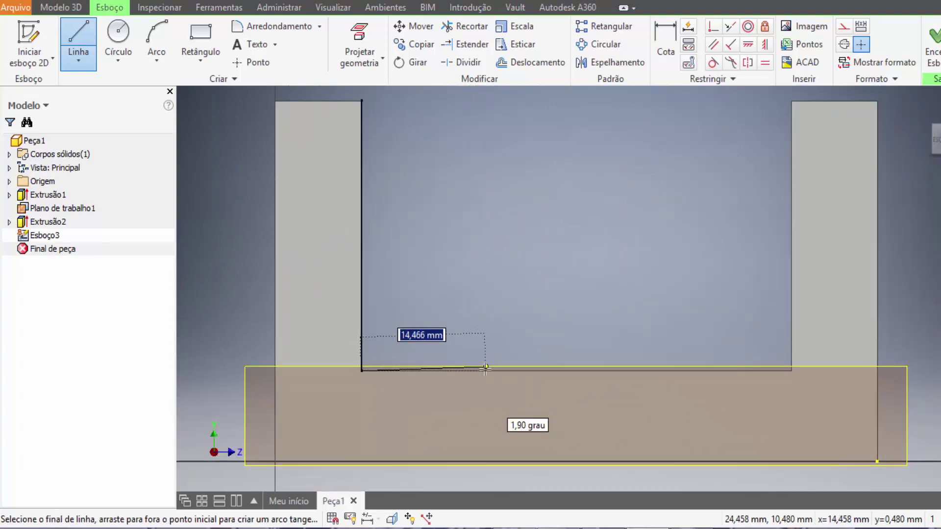
type("1")
key("Return")
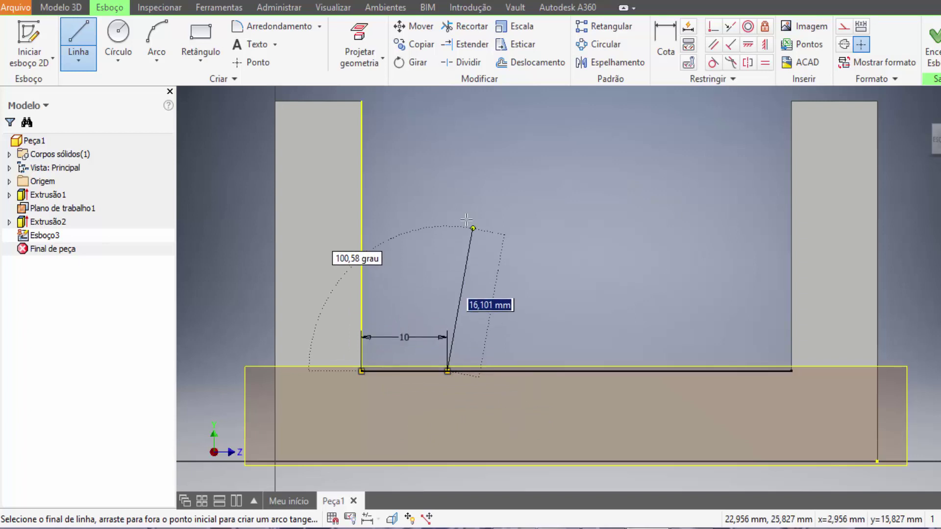
type("2")
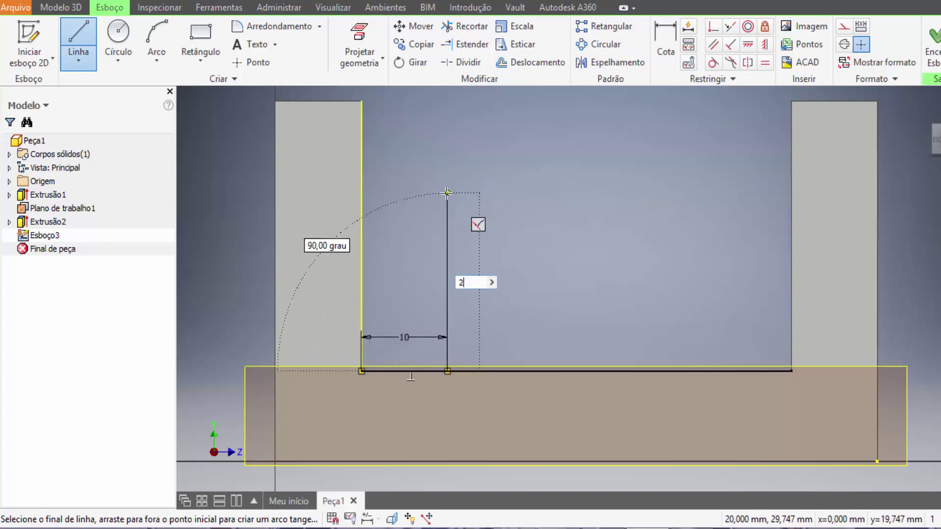
type("0")
key("Return")
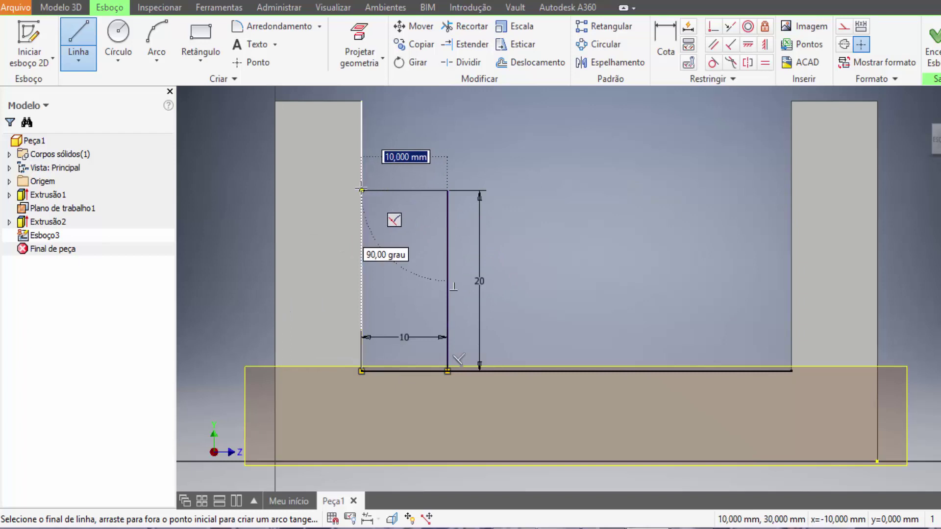
type("10")
key("Return")
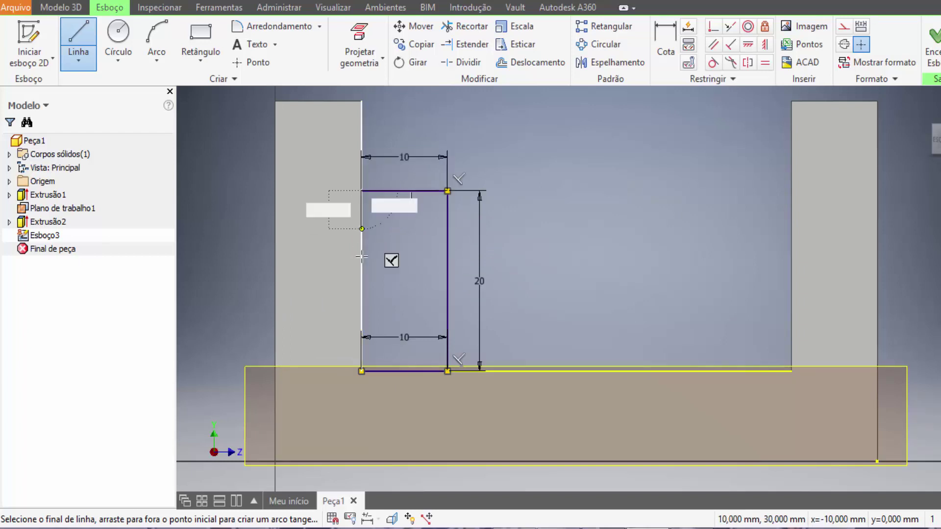
left_click(362, 371)
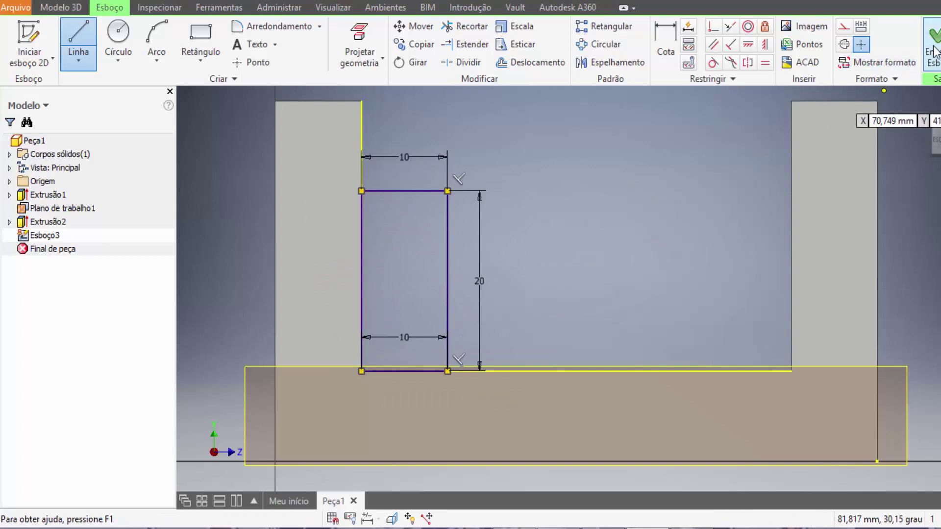
left_click(934, 51)
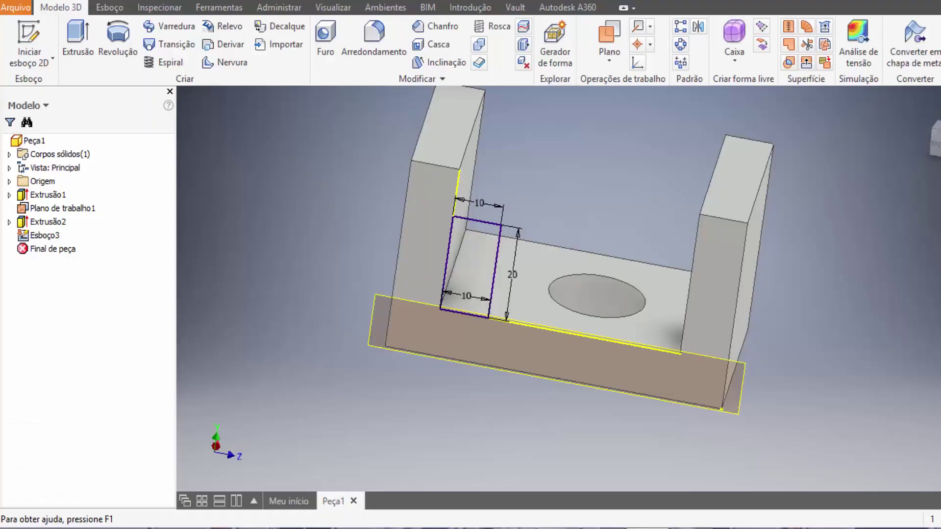
- Extrude-cut the 10 × 20 rectangle 10 mm, direction flipped, to notch the left upright
left_click(91, 38)
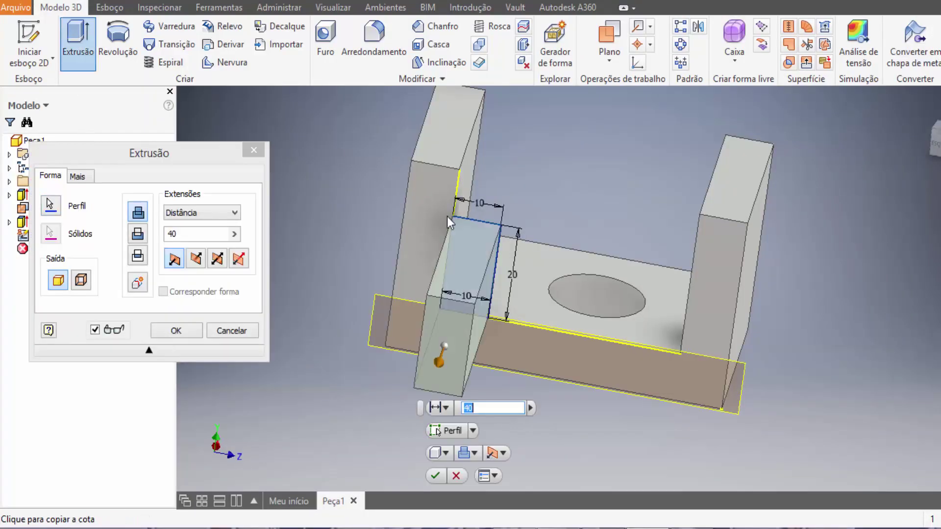
left_click(158, 244)
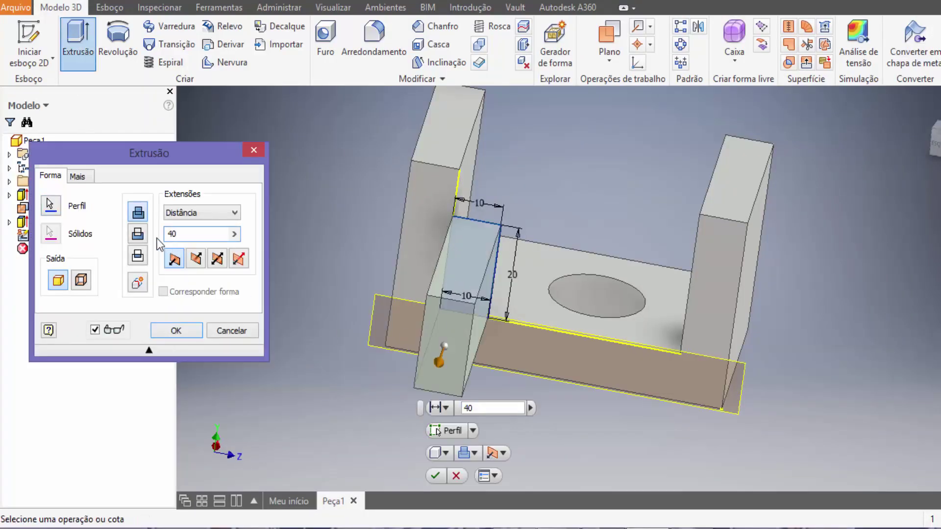
type("10")
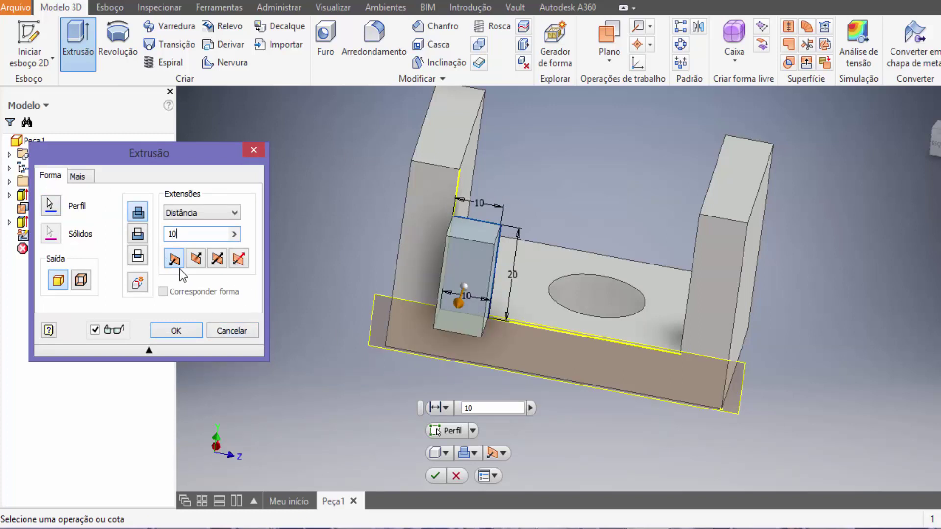
left_click(197, 260)
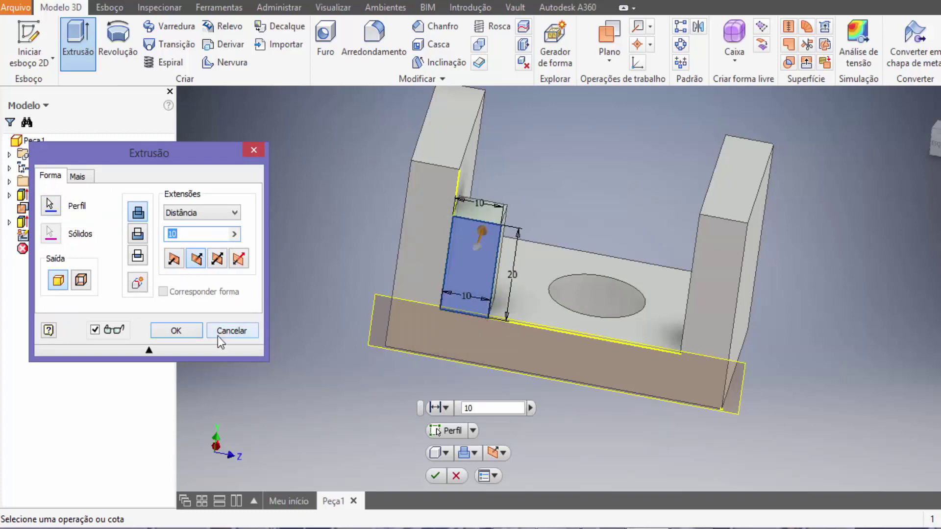
left_click(177, 331)
mouse_move(565, 303)
middle_mouse_down()
mouse_move(551, 350)
mouse_move(517, 354)
middle_mouse_up()
middle_click_drag(931, 220, 931, 221)
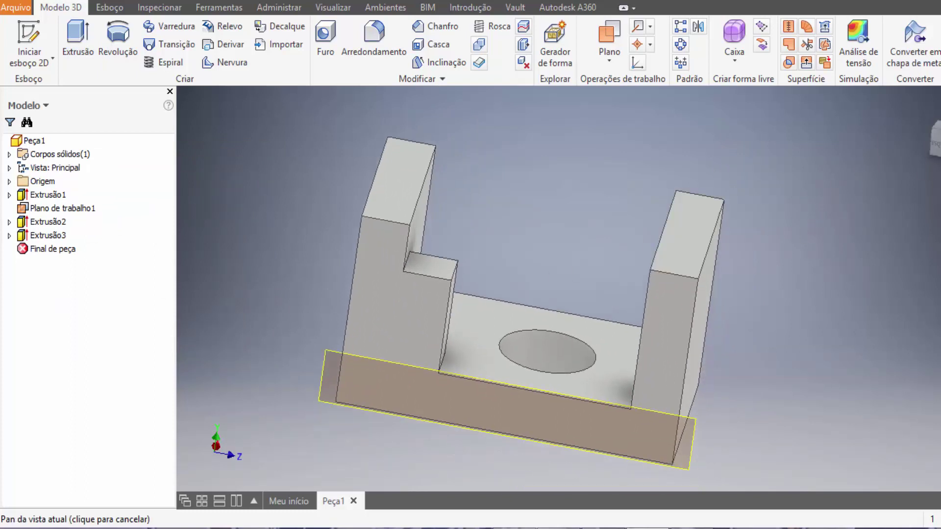
mouse_move(714, 298)
middle_mouse_down("shift")
mouse_move(641, 332)
mouse_move(720, 395)
middle_mouse_up("shift")
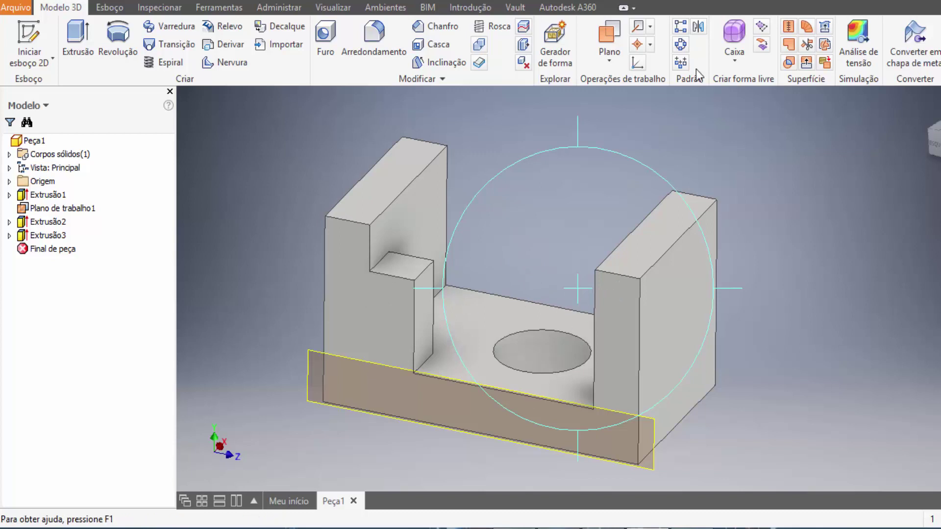
- Delete Plano de trabalho1, leaving only the solid part
key("Escape")
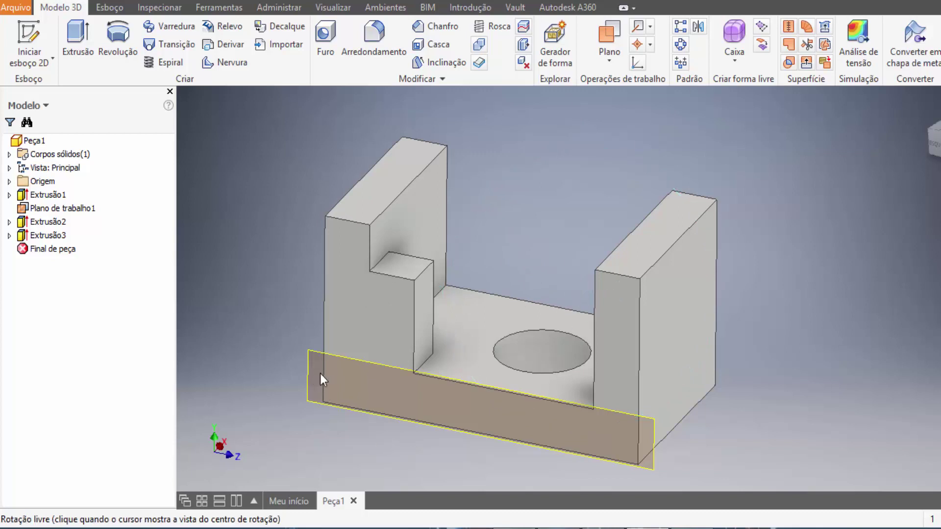
left_click(319, 358)
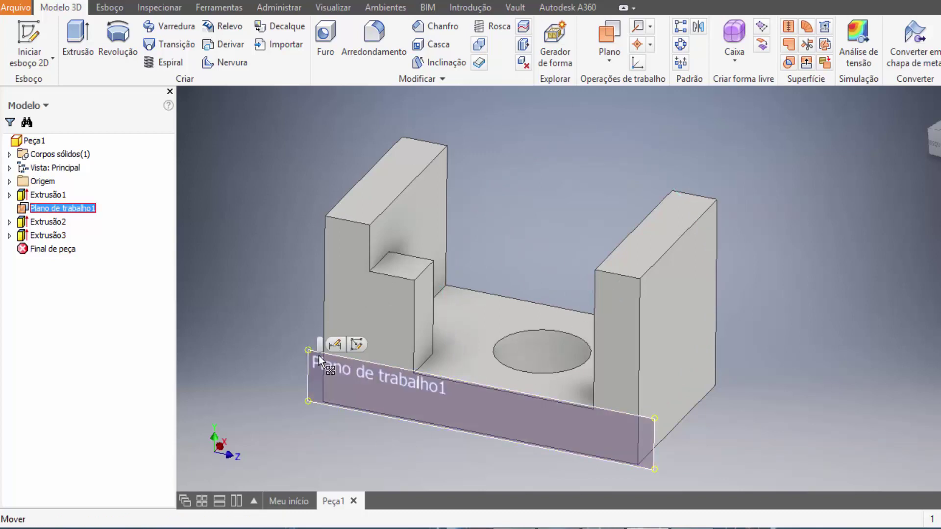
key("Delete")
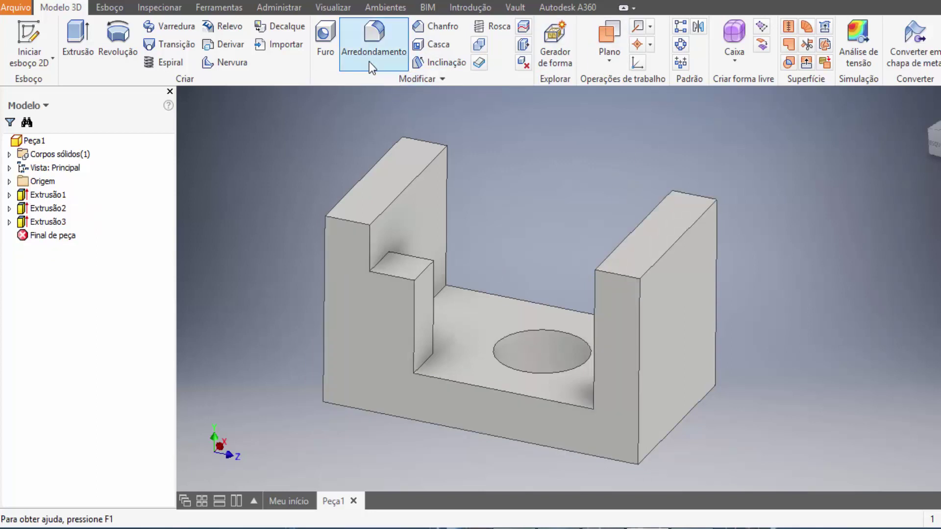
- Apply a 20 mm chamfer (Chanfro1) to the right and left uprights' outer top edges
left_click(433, 27)
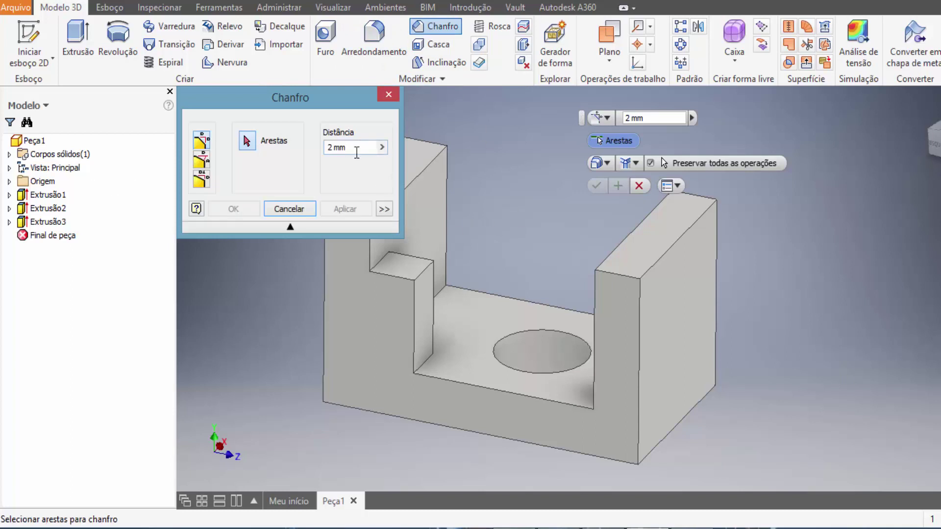
double_click(359, 147)
type("20")
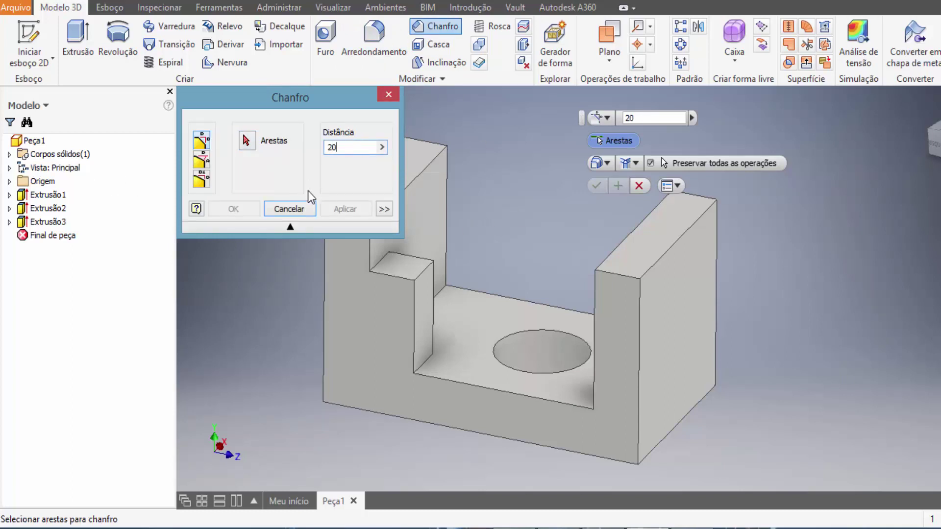
left_click(613, 275)
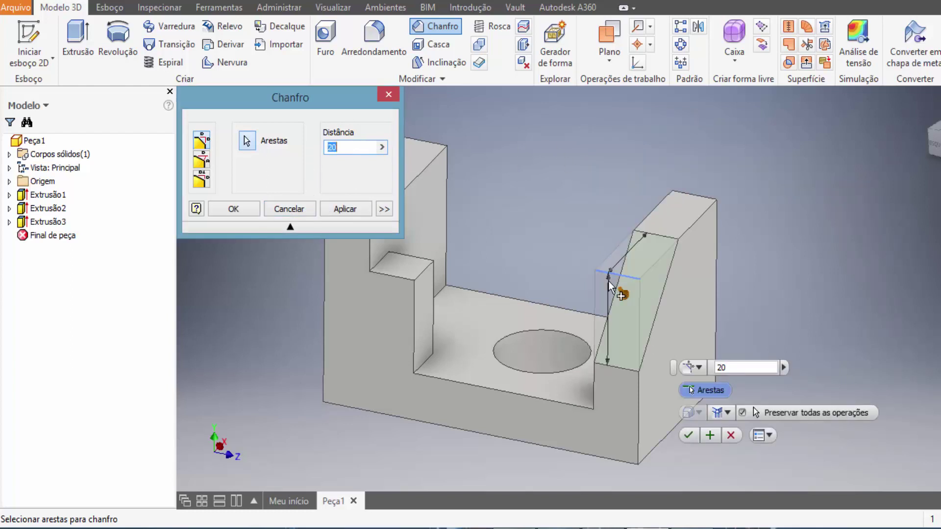
middle_click_drag(510, 319, 667, 327)
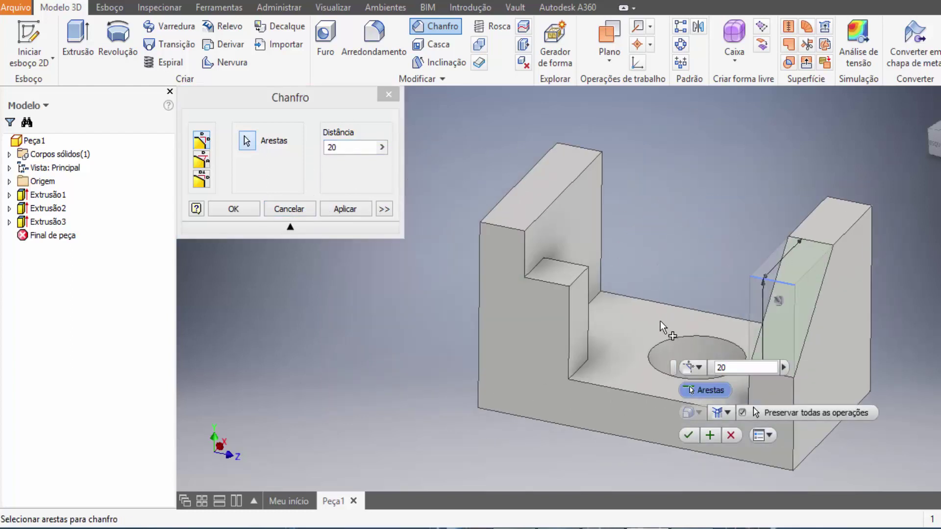
left_click(506, 230)
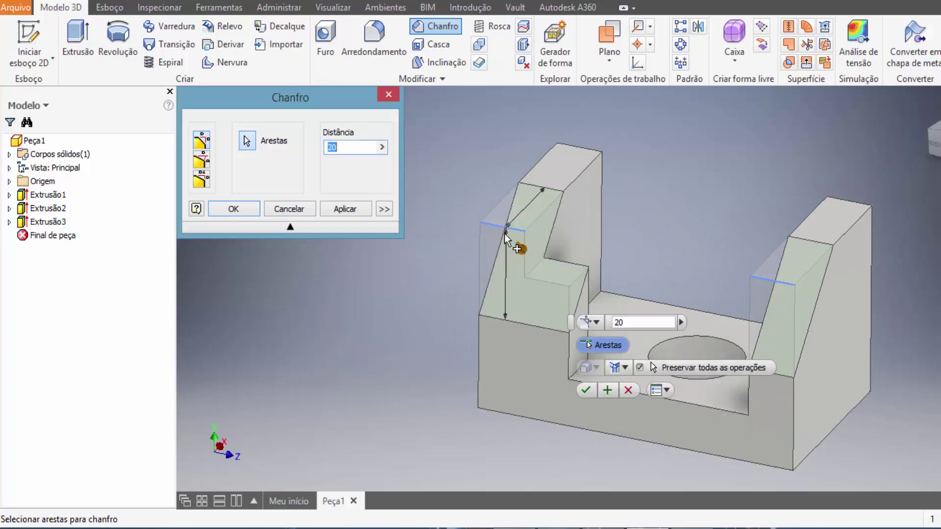
left_click(233, 209)
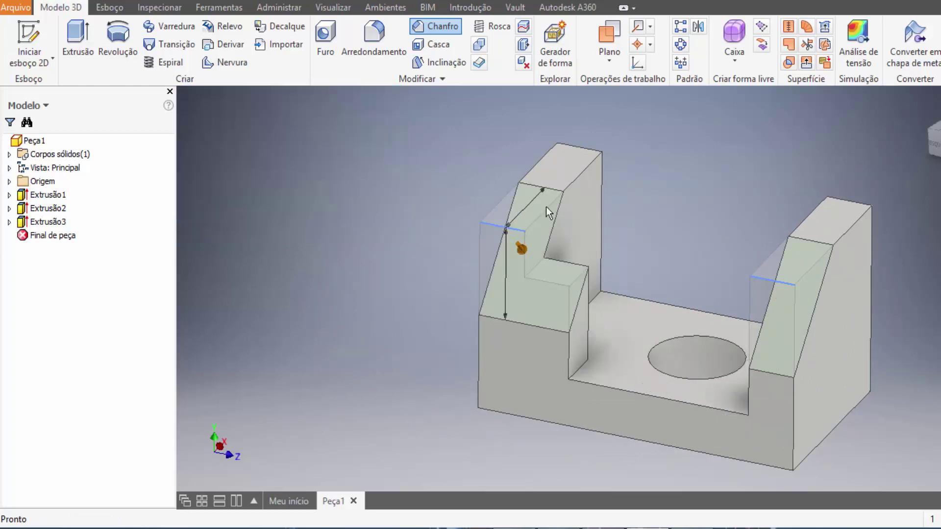
middle_click_drag(632, 283, 454, 262)
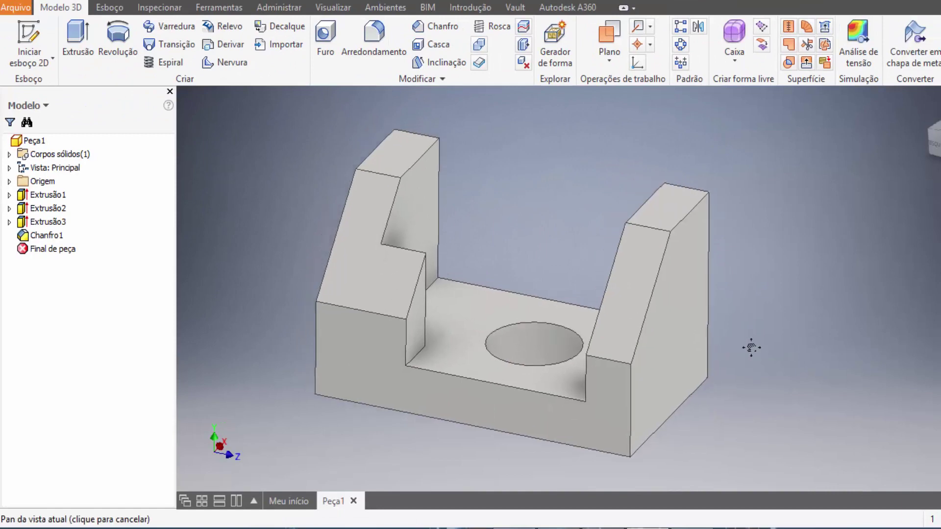
- Pan and orbit the chamfered part to a new angle, then bring up the AutoCAD reference drawing
middle_click_drag(750, 346, 822, 349)
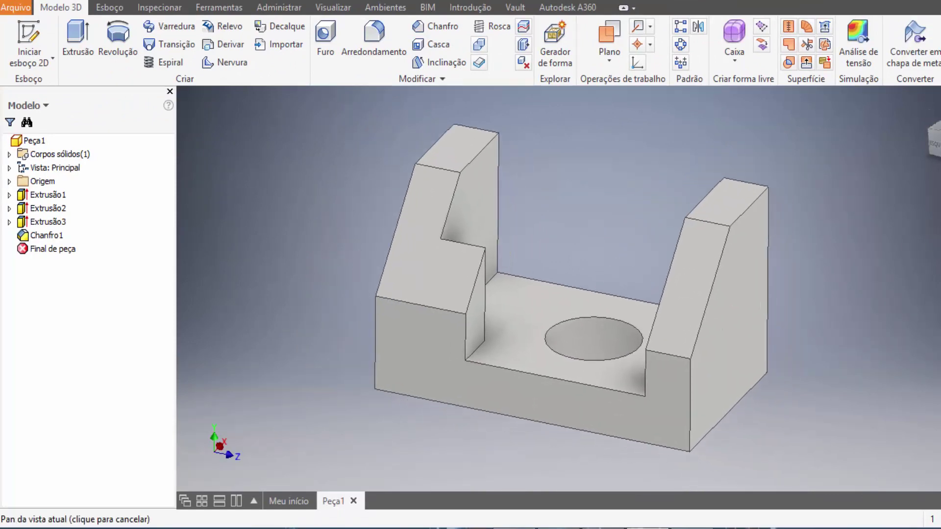
key("F4")
mouse_move(722, 313)
left_mouse_down()
mouse_move(589, 297)
mouse_move(765, 265)
left_mouse_up()
key("Escape")
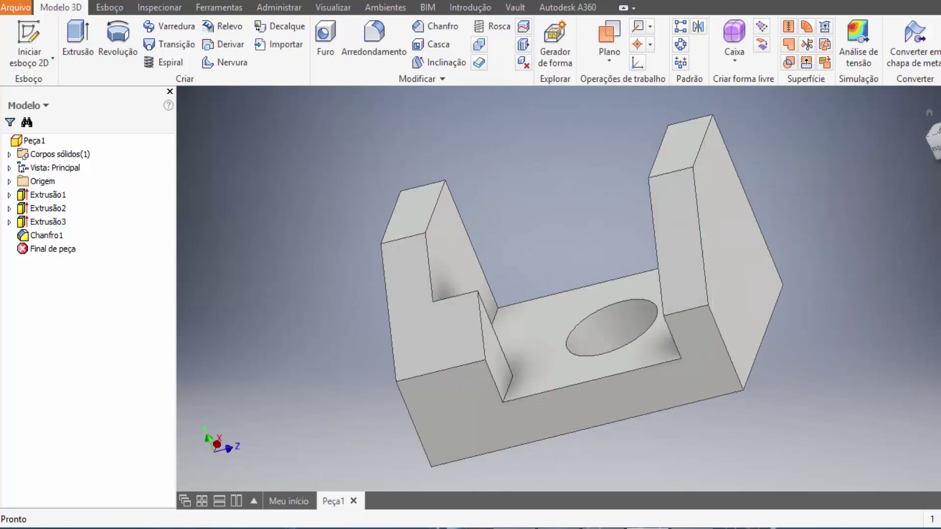
key("F2")
left_click_drag(699, 271, 643, 274)
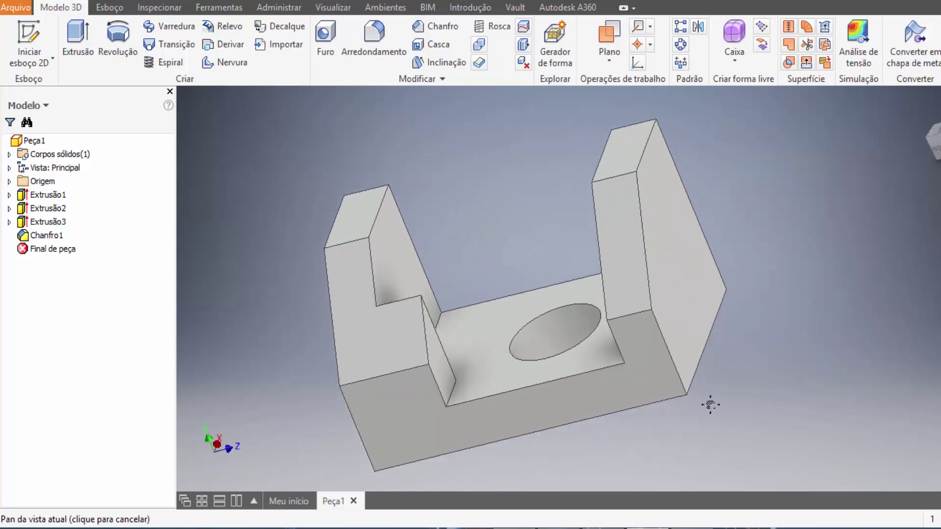
key("Escape")
left_click(559, 465)
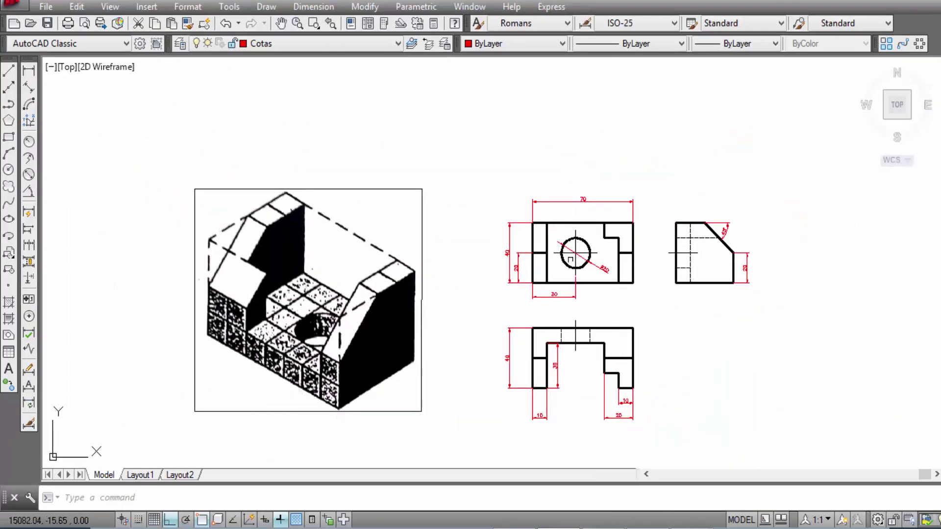
- Zoom around the AutoCAD drawing's top view to review its dimensions
scroll(568, 245, "up", 2)
scroll(638, 256, "up", 2)
scroll(638, 256, "down", 2)
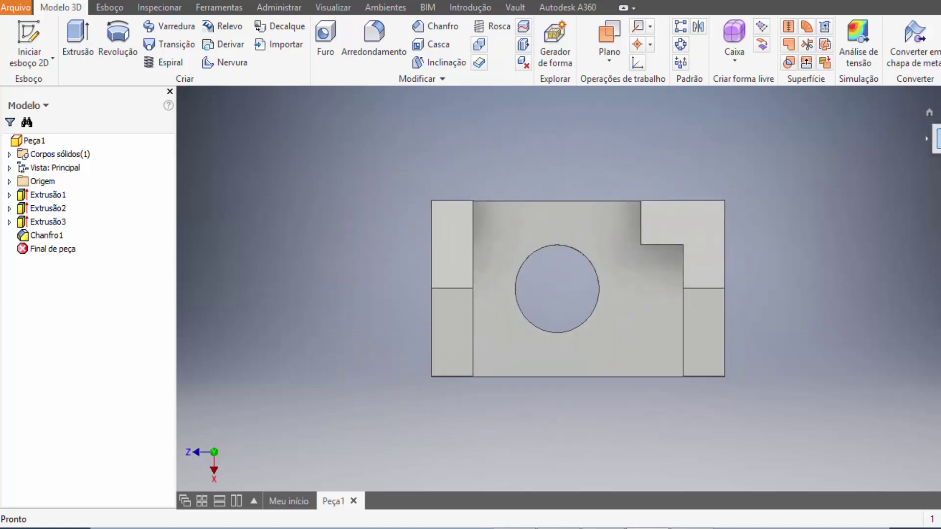
- Show the part's top view and compare it against the dimensioned AutoCAD top view
key("F2")
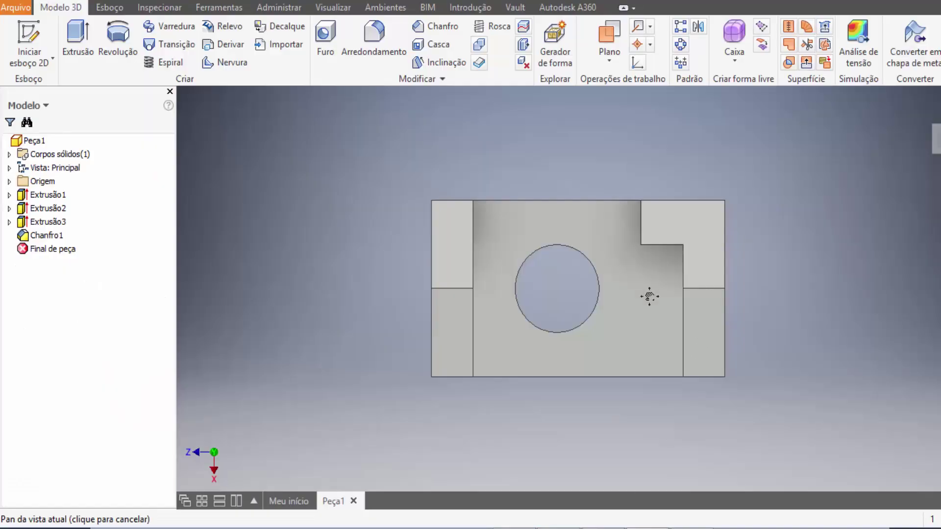
scroll(615, 350, "down", 2)
scroll(674, 307, "up", 3)
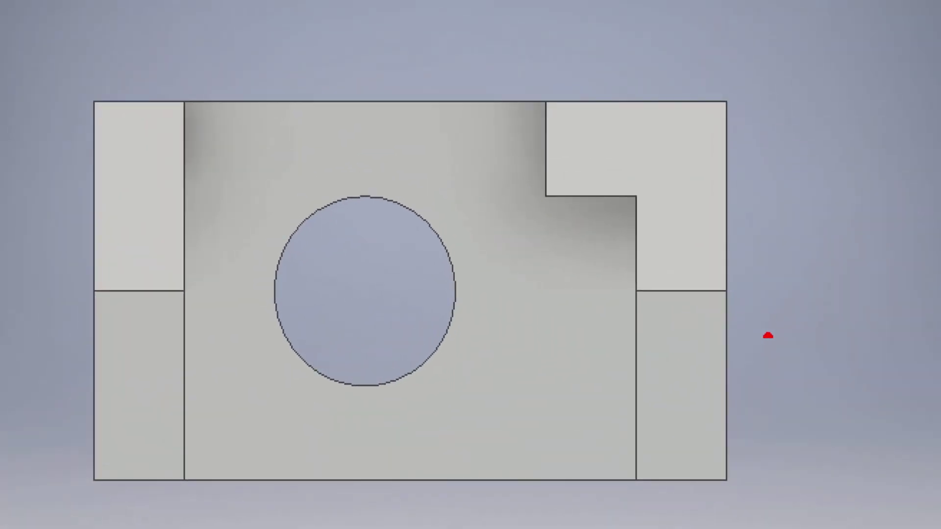
mouse_move(74, 68)
left_mouse_down()
mouse_move(619, 437)
mouse_move(757, 514)
left_mouse_up()
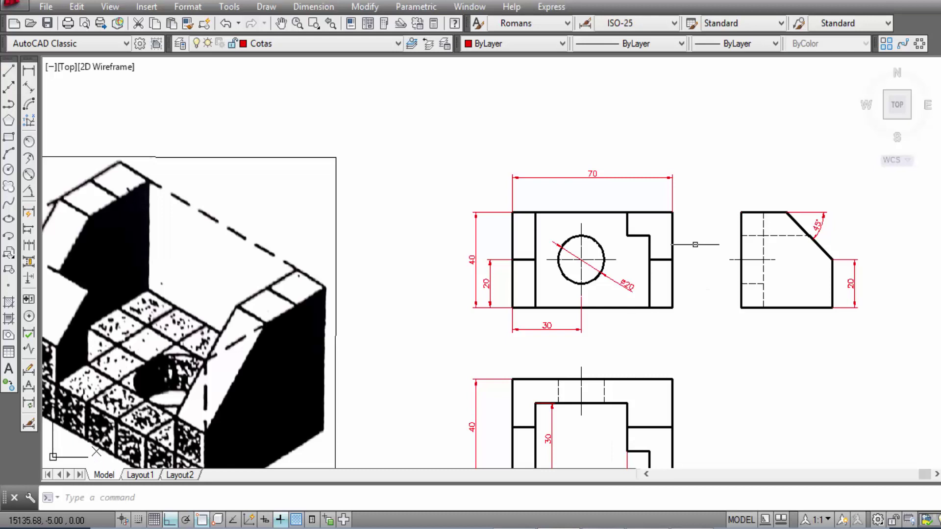
scroll(696, 245, "up", 4)
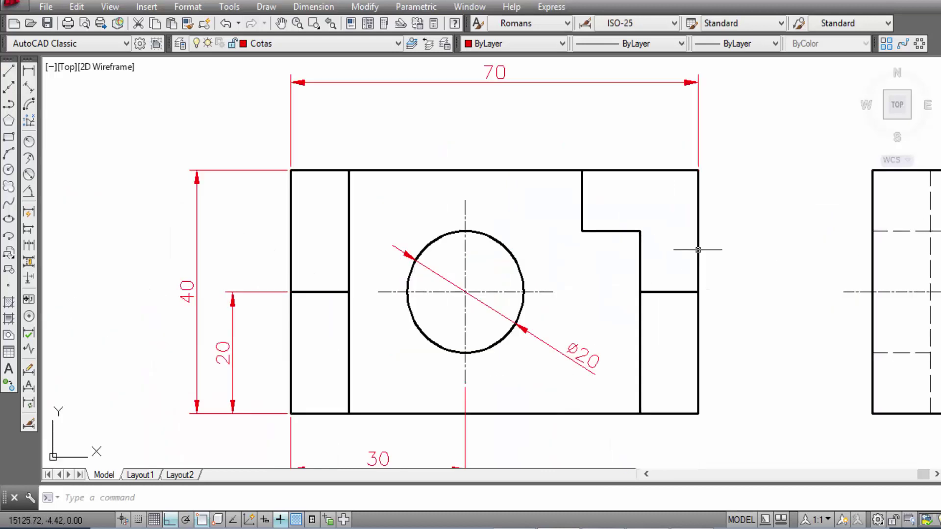
mouse_move(720, 271)
middle_mouse_down()
mouse_move(704, 252)
mouse_move(704, 265)
middle_mouse_up()
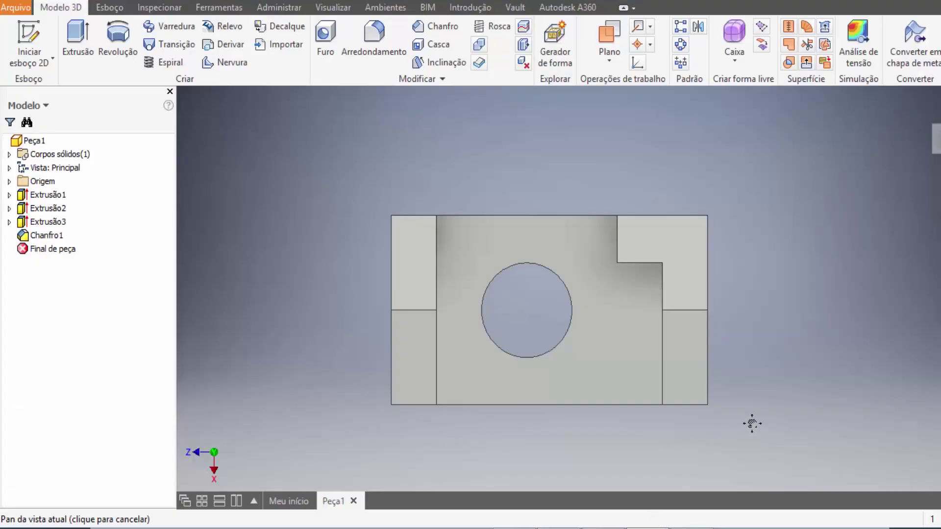
key("Escape")
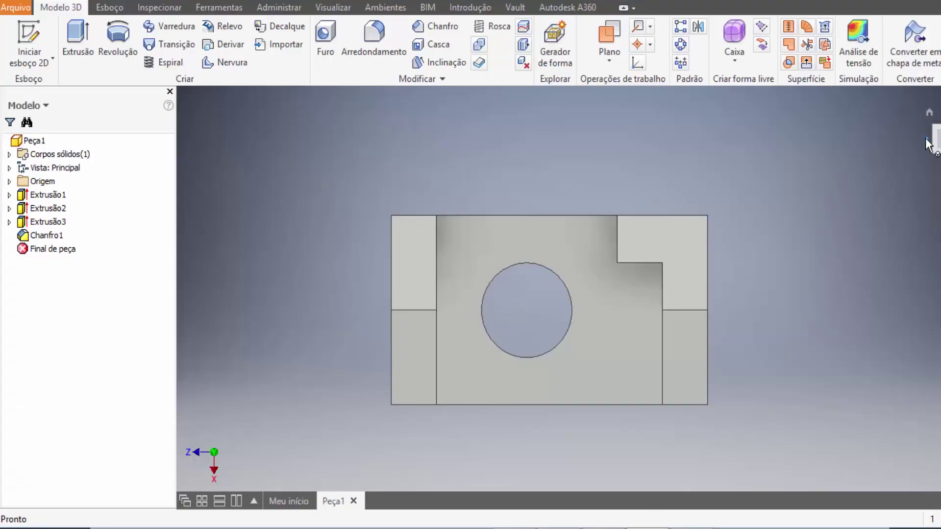
- Turn the model to its side view and compare it with the drawing's 45° chamfer and 20 mm dimension
key("F5")
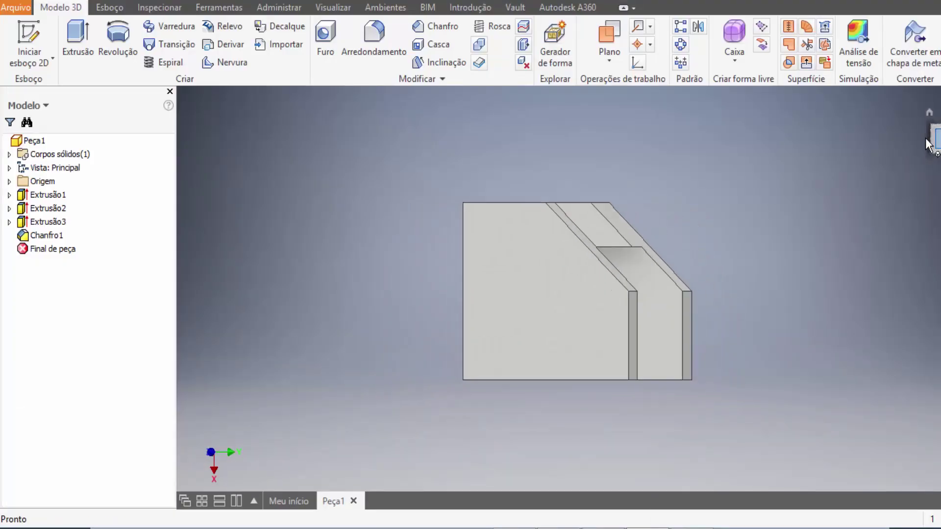
left_click(932, 147)
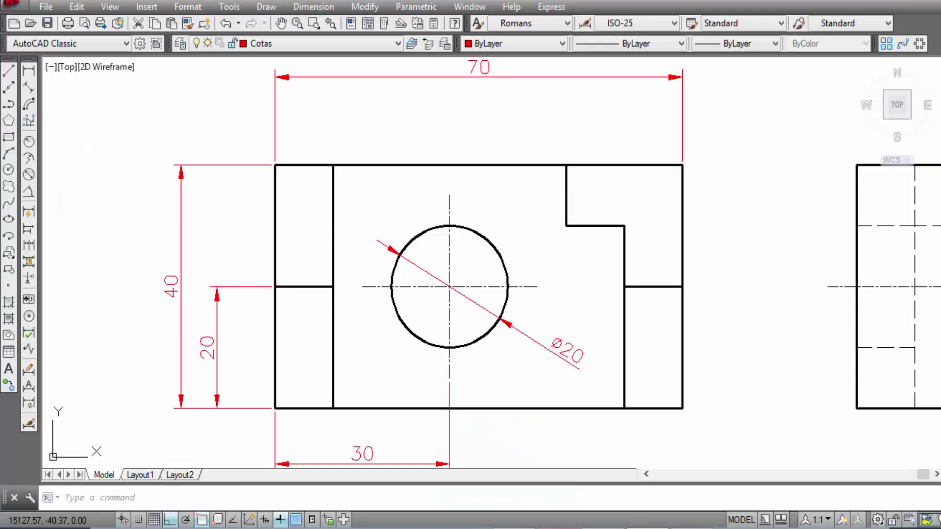
left_click_drag(643, 326, 353, 314)
scroll(567, 273, "up", 5)
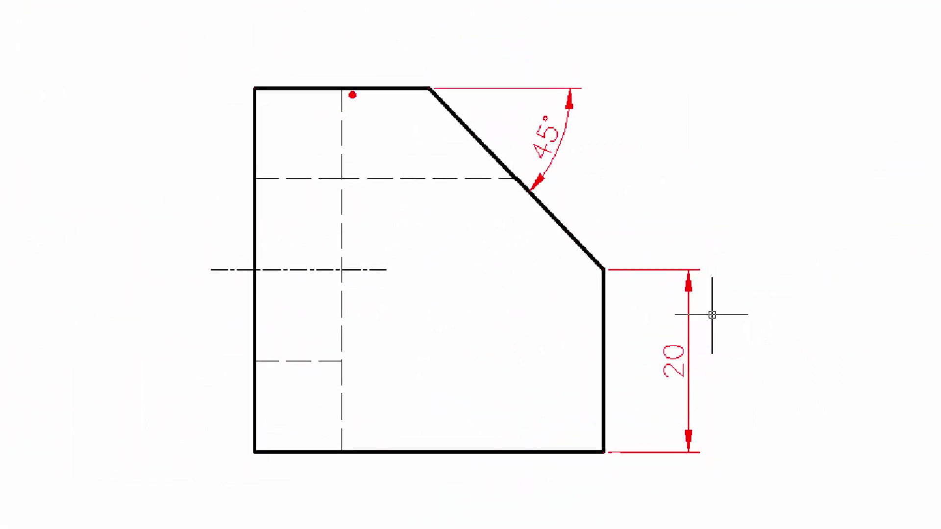
left_click_drag(342, 94, 341, 461)
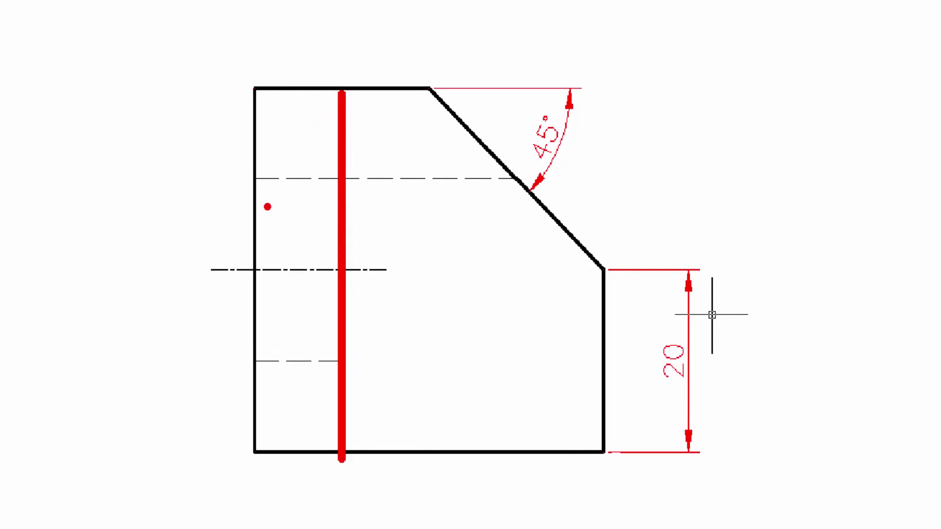
left_click_drag(262, 180, 413, 174)
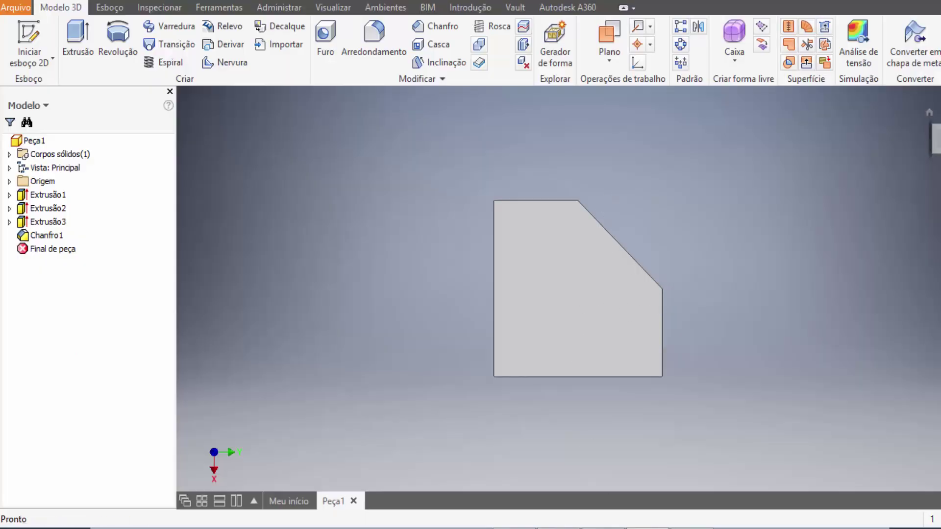
- Free-orbit the finished part to inspect its inner slot, stepped notch and Ø20 hole
key("F4")
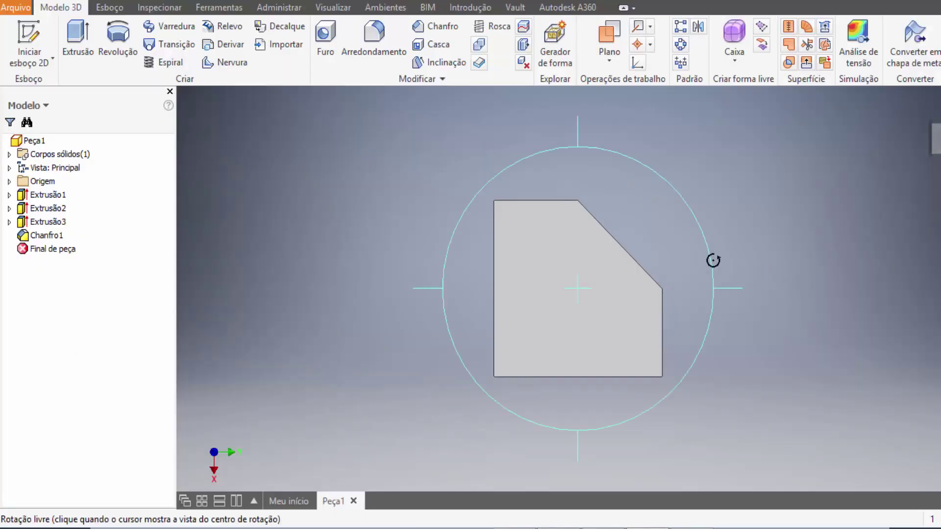
left_click_drag(622, 205, 604, 300)
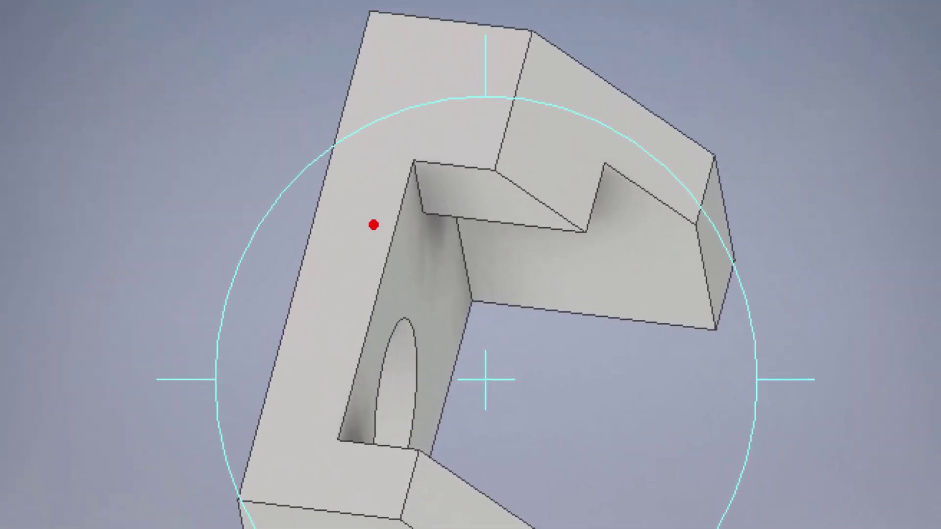
mouse_move(424, 211)
left_mouse_down()
mouse_move(563, 247)
mouse_move(592, 232)
left_mouse_up()
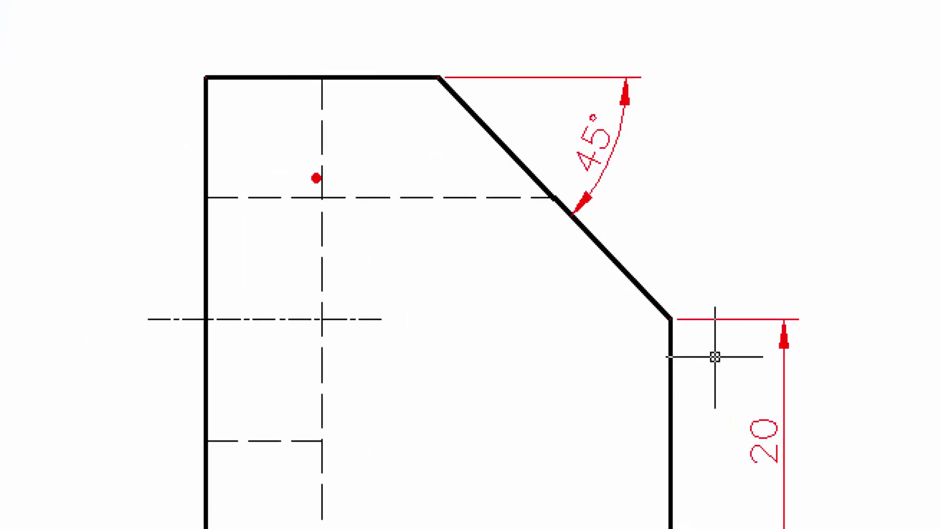
left_click_drag(316, 188, 550, 185)
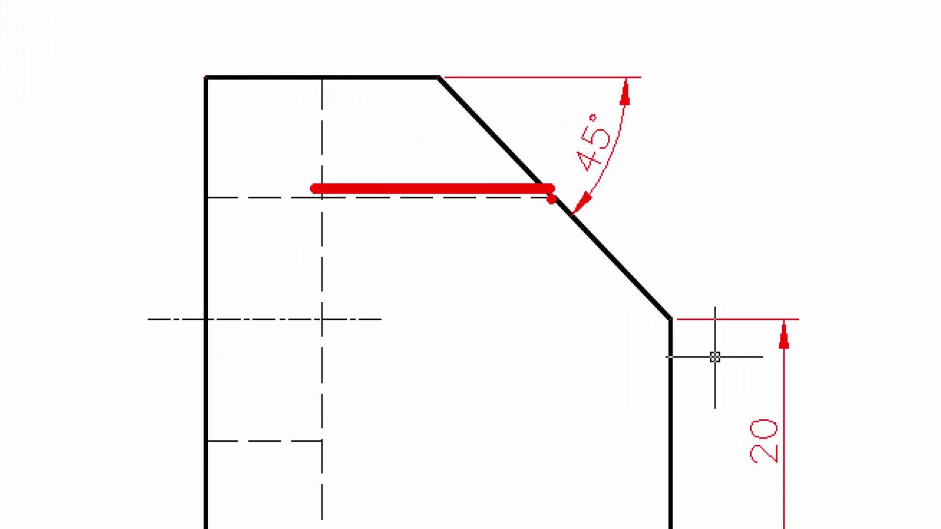
left_click_drag(221, 187, 289, 171)
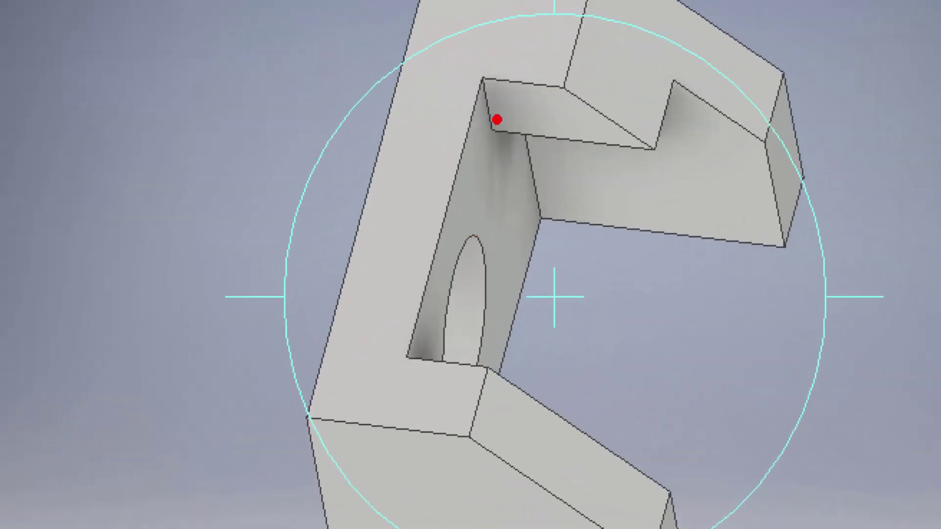
left_click_drag(496, 119, 432, 352)
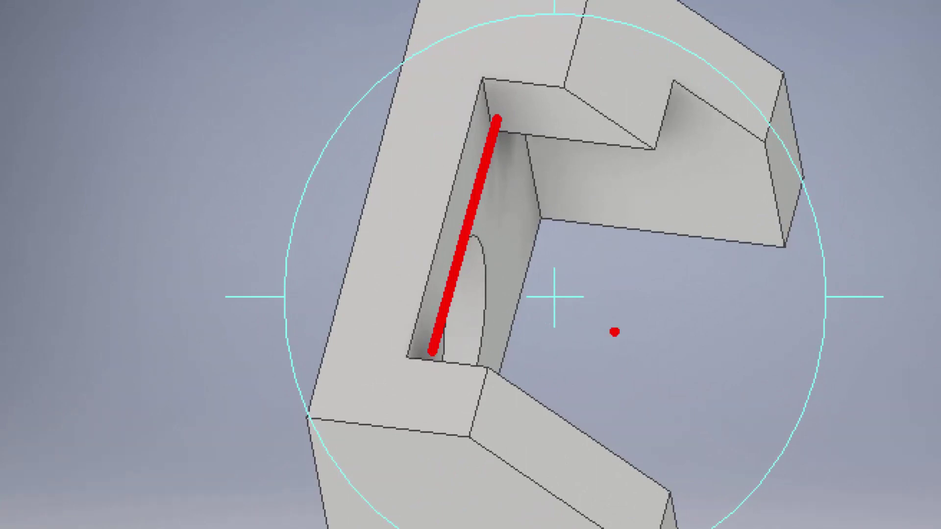
left_click_drag(373, 232, 462, 243)
key("ctrl+z")
left_click_drag(358, 226, 456, 247)
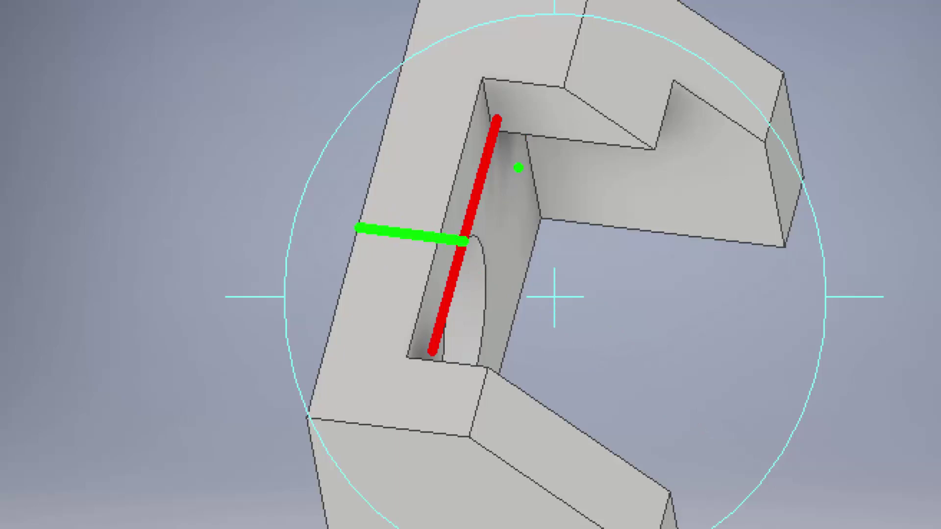
left_click_drag(497, 122, 658, 145)
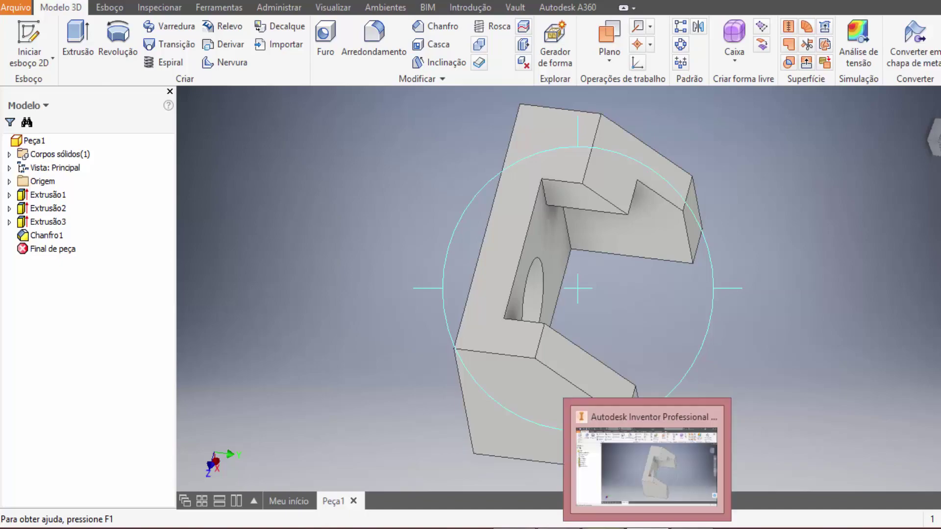
- Glance at the AutoCAD drawing, then turn the Inventor part to a face-on view
left_click(620, 466)
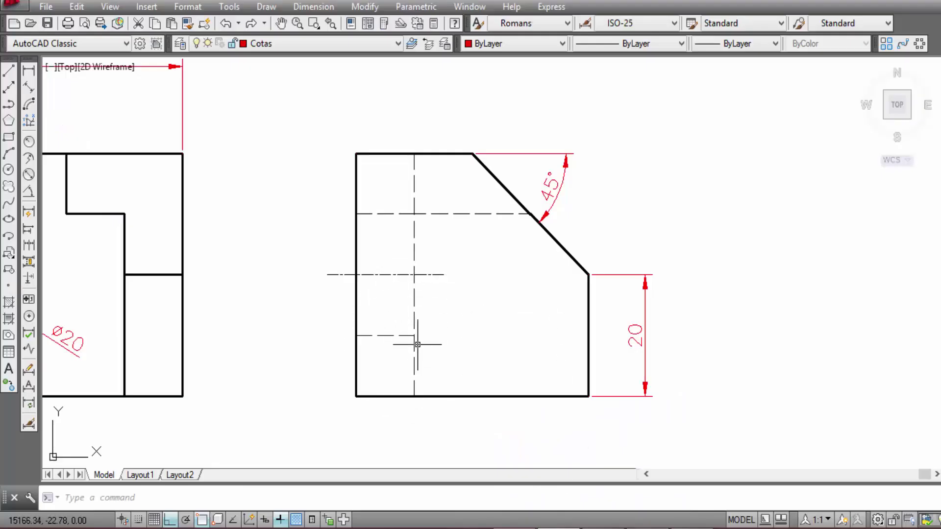
left_click(646, 528)
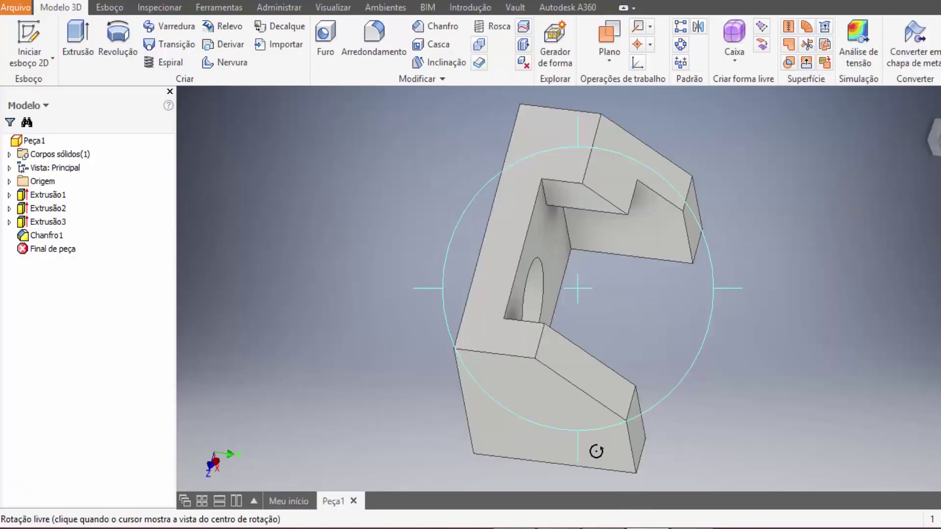
key("ctrl+0")
left_click(529, 371)
left_click(583, 155)
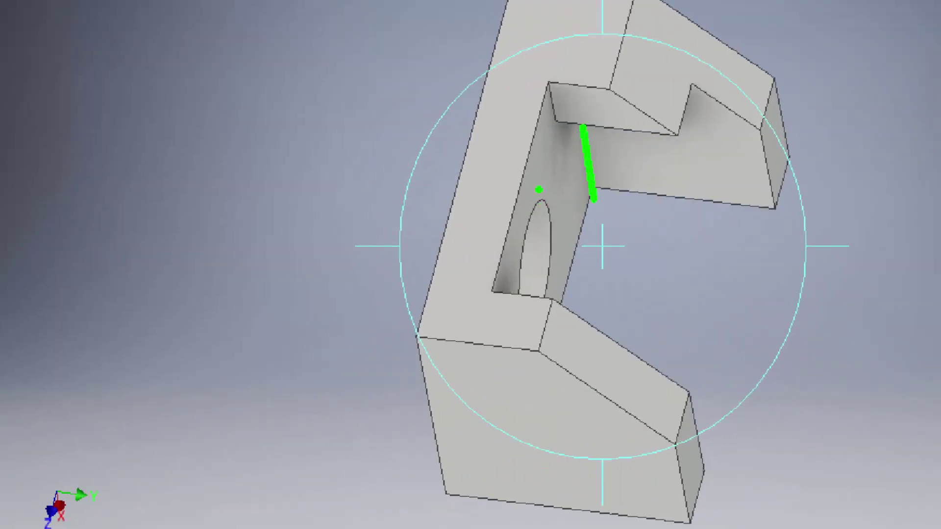
key("ctrl+0")
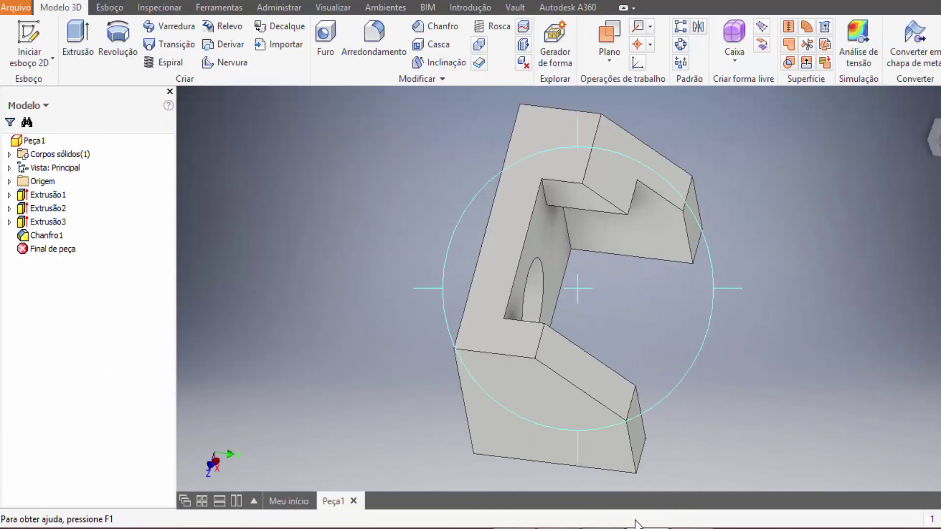
key("Escape")
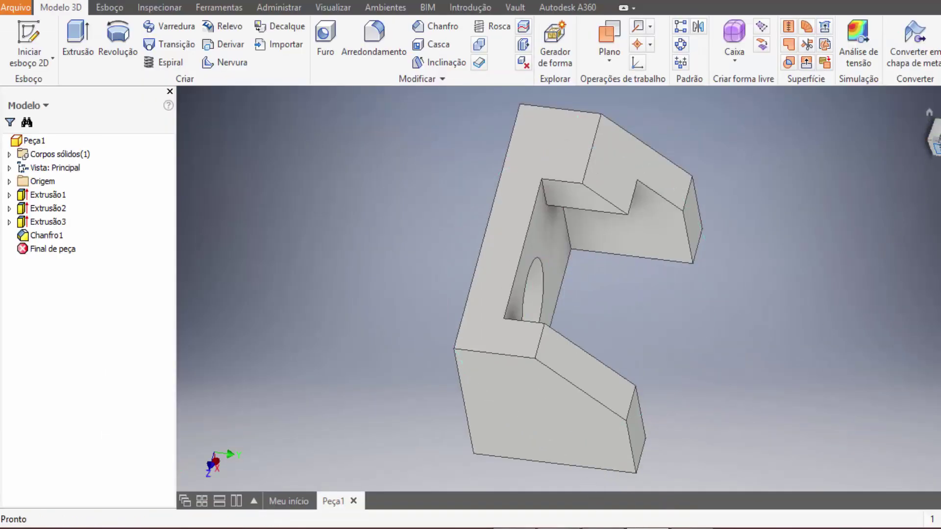
key("F5")
- Pan the AutoCAD drawing to show all three views and the isometric reference picture
key("F4")
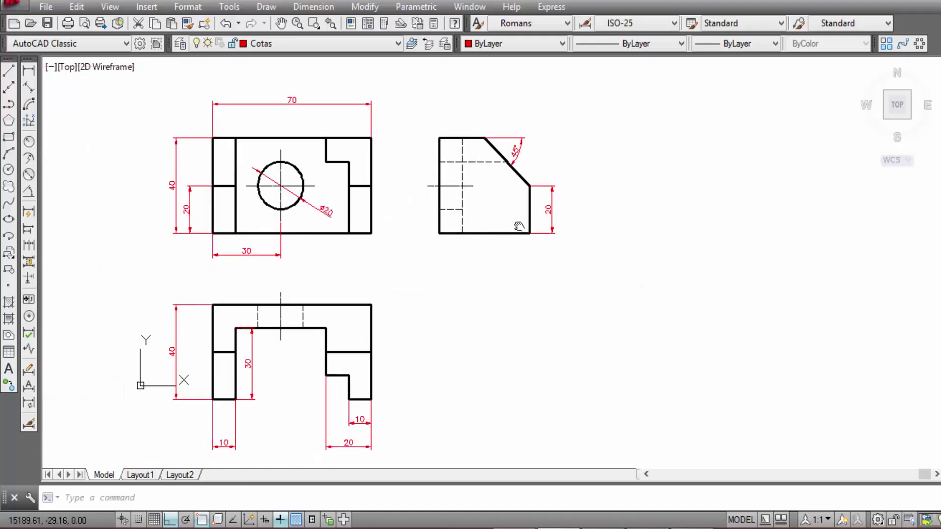
middle_click_drag(518, 226, 582, 208)
middle_click_drag(352, 364, 473, 336)
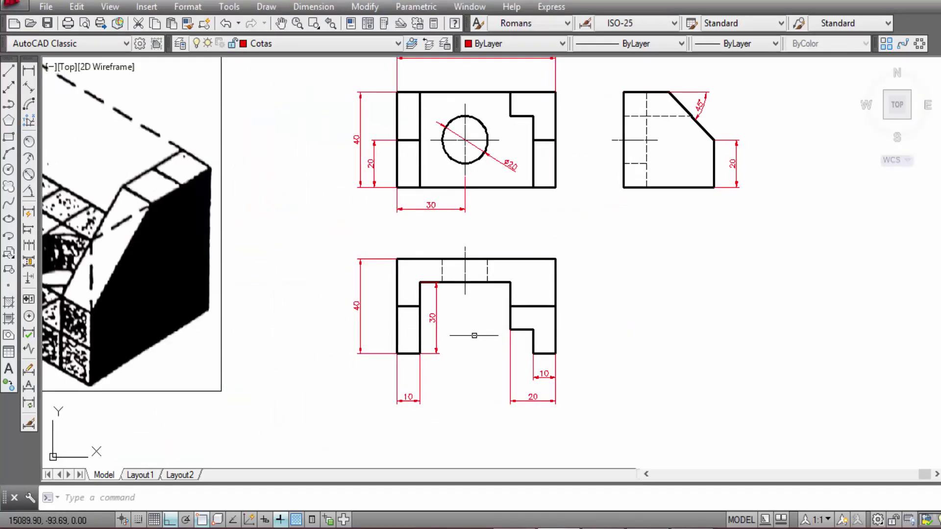
right_click(565, 525)
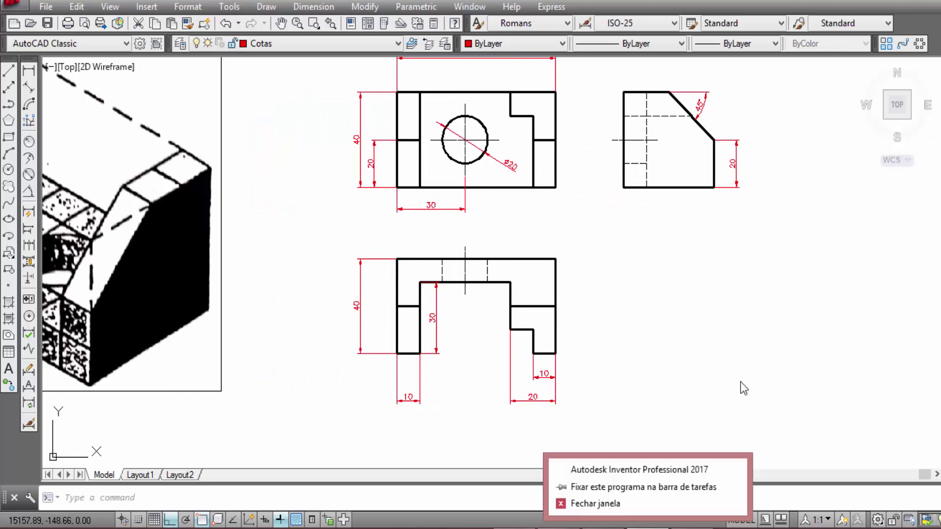
key("F4")
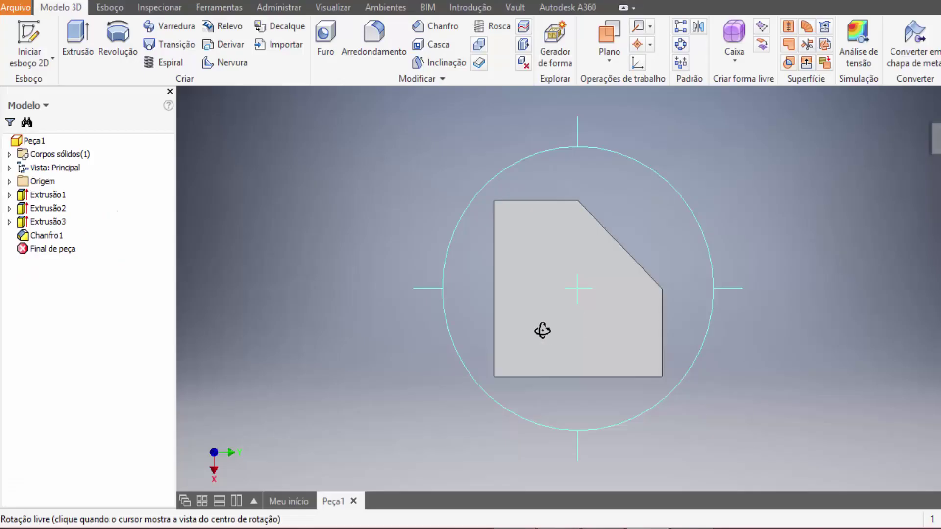
- Compare the hole side view, chamfered face and U-shaped front view against AutoCAD's views
left_click(929, 144)
left_click(929, 145)
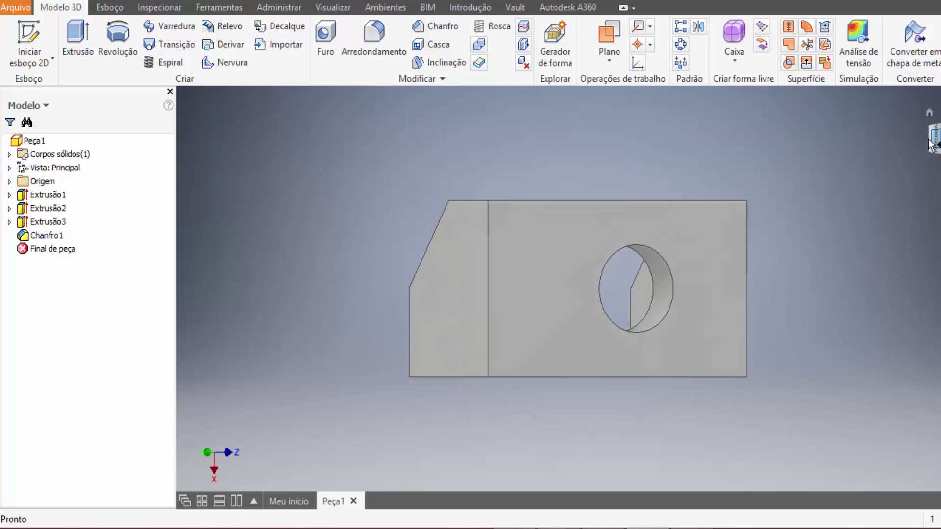
left_click(927, 144)
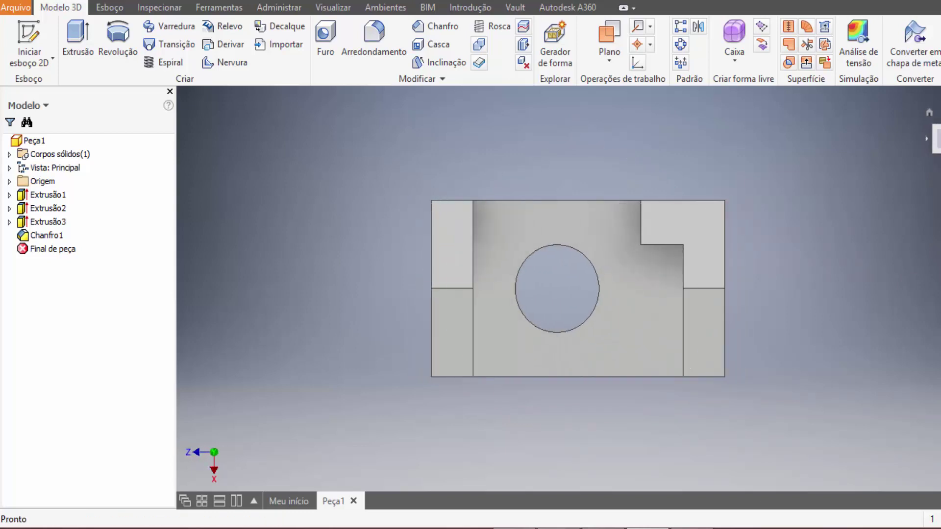
left_click(927, 140)
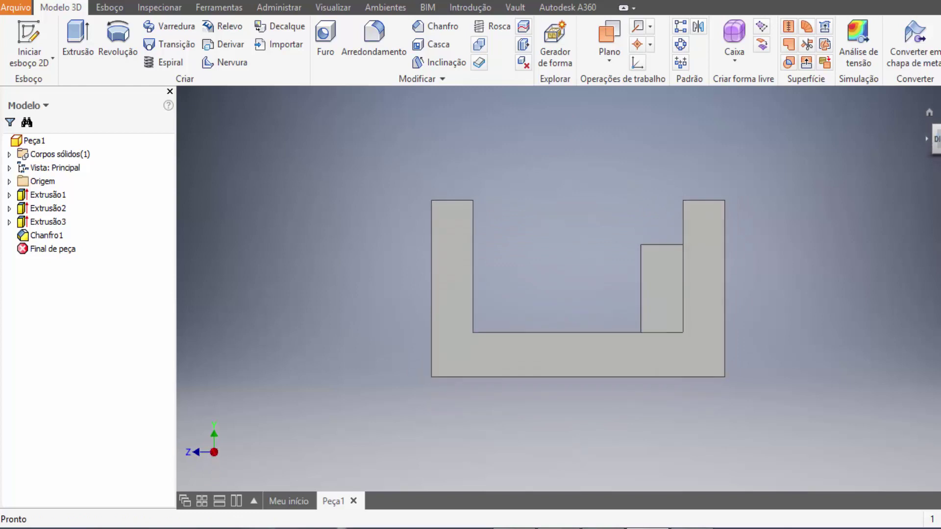
left_click(928, 140)
key("F4")
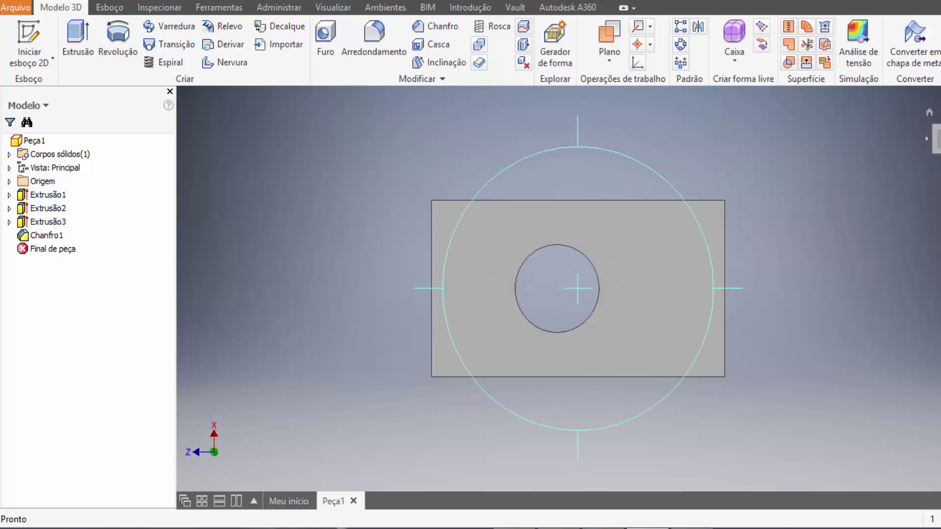
left_click(928, 140)
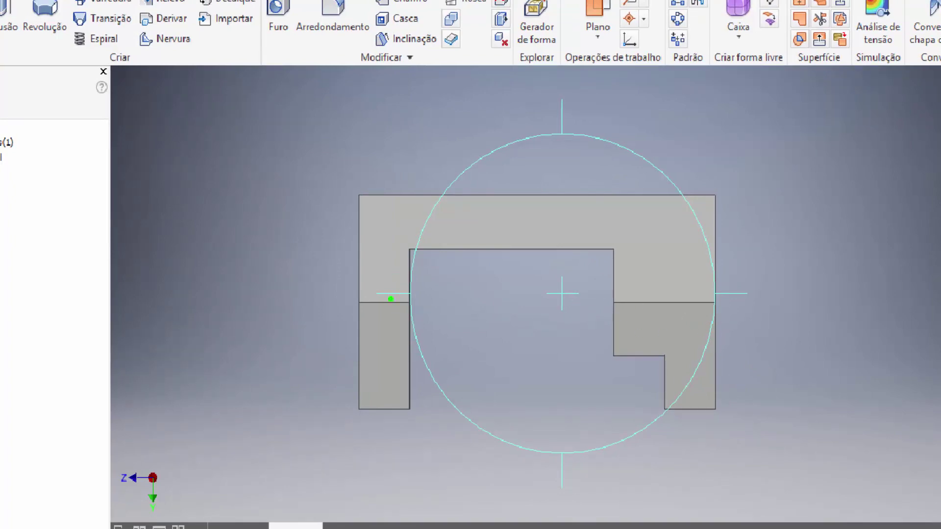
left_click_drag(329, 153, 782, 452)
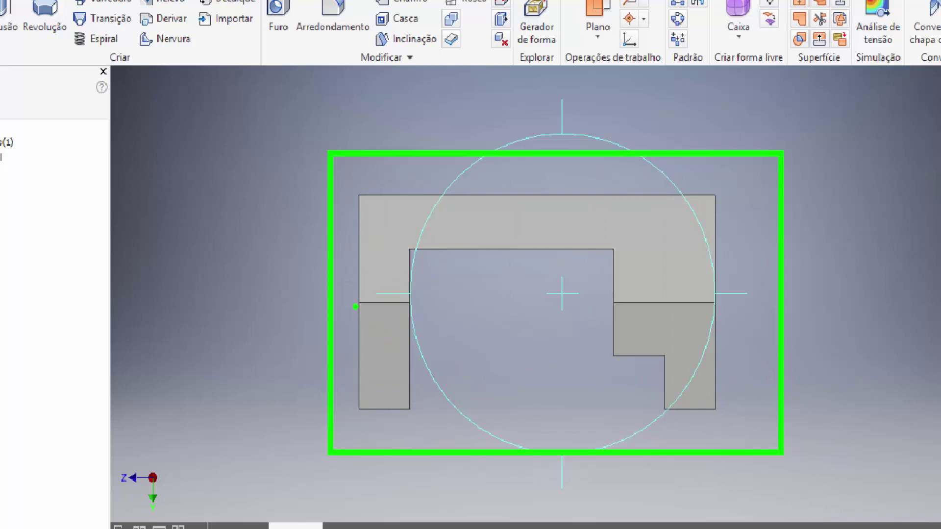
left_click_drag(355, 307, 410, 421)
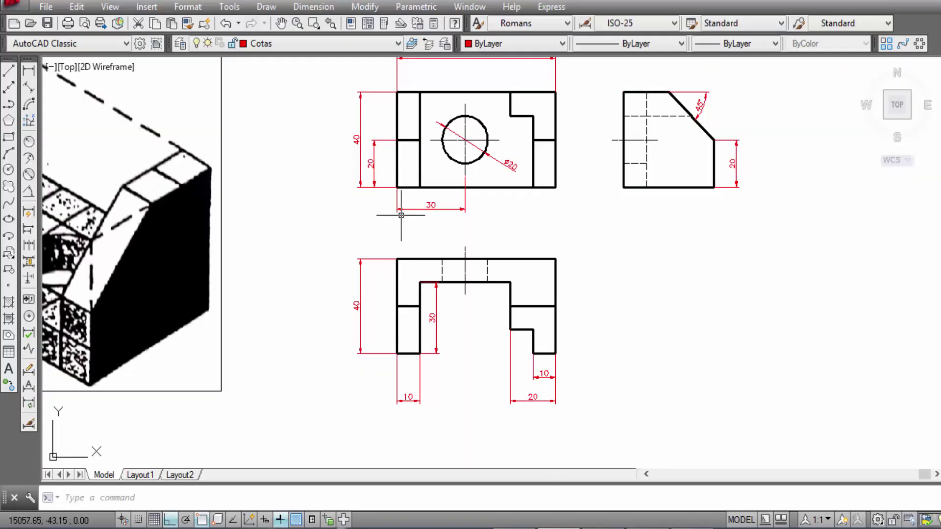
- Zoom into AutoCAD's front-view hidden hole lines, zoom back out, and exit Free Orbit
scroll(420, 275, "up", 4)
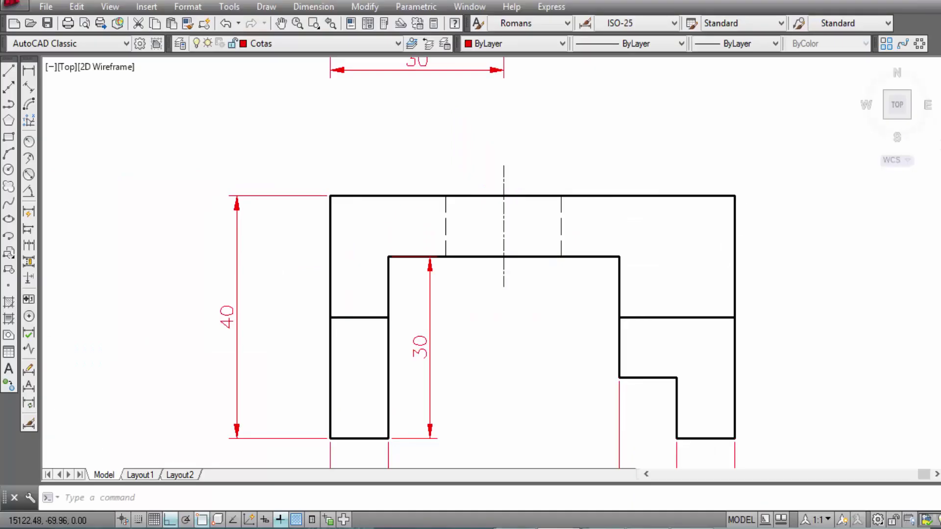
scroll(728, 251, "down", 5)
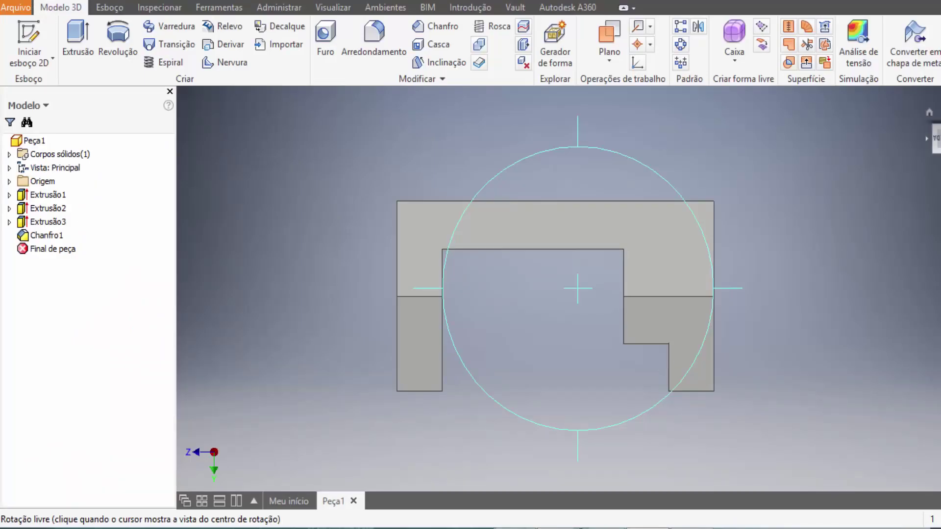
key("Escape")
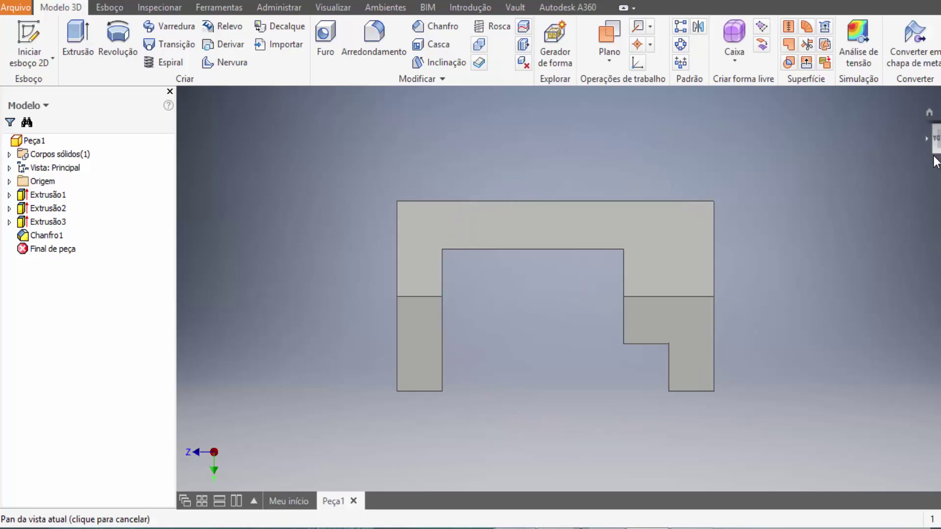
- Show the part in its 3D home view with hole, stepped notch and chamfered uprights visible
key("F6")
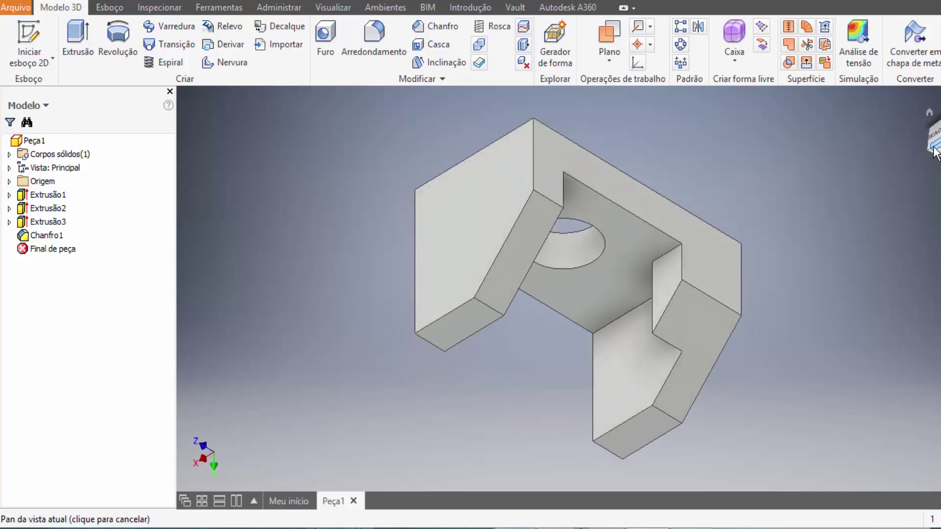